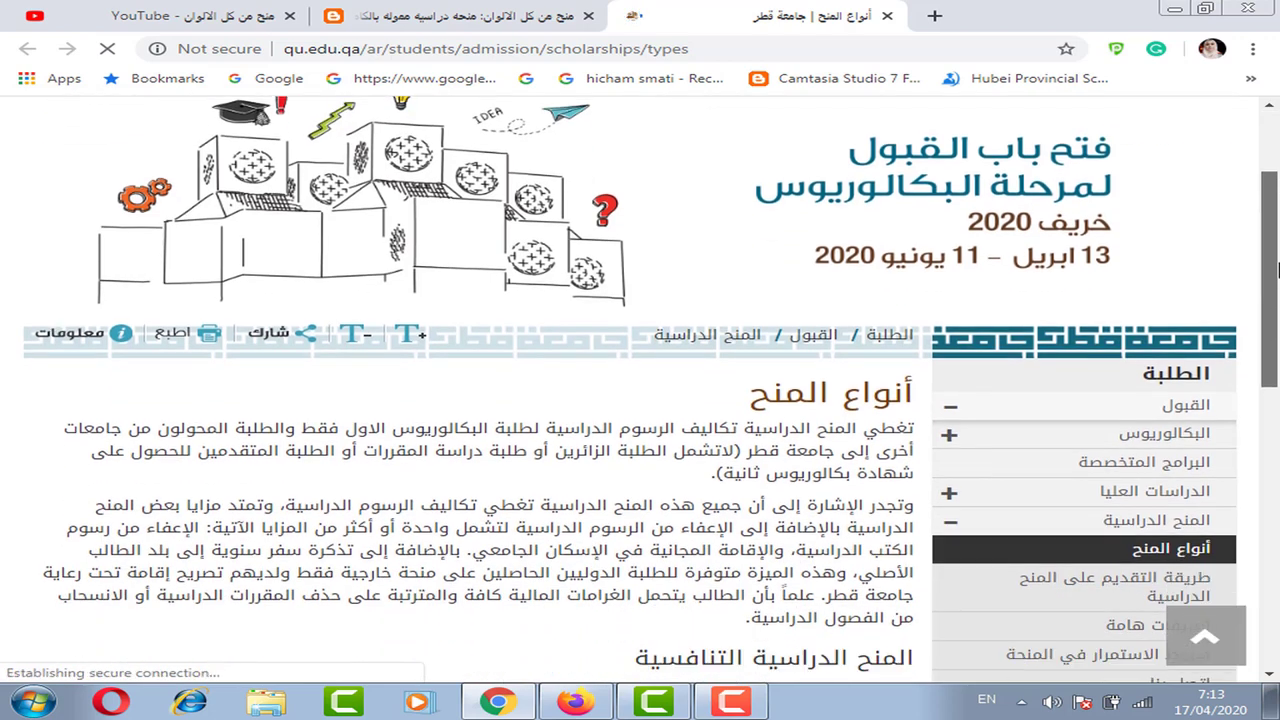
# - Expand the منحة جامعة قطر scholarship and scroll through its internal and external terms
pyautogui.scroll(-2, 1005, 457)
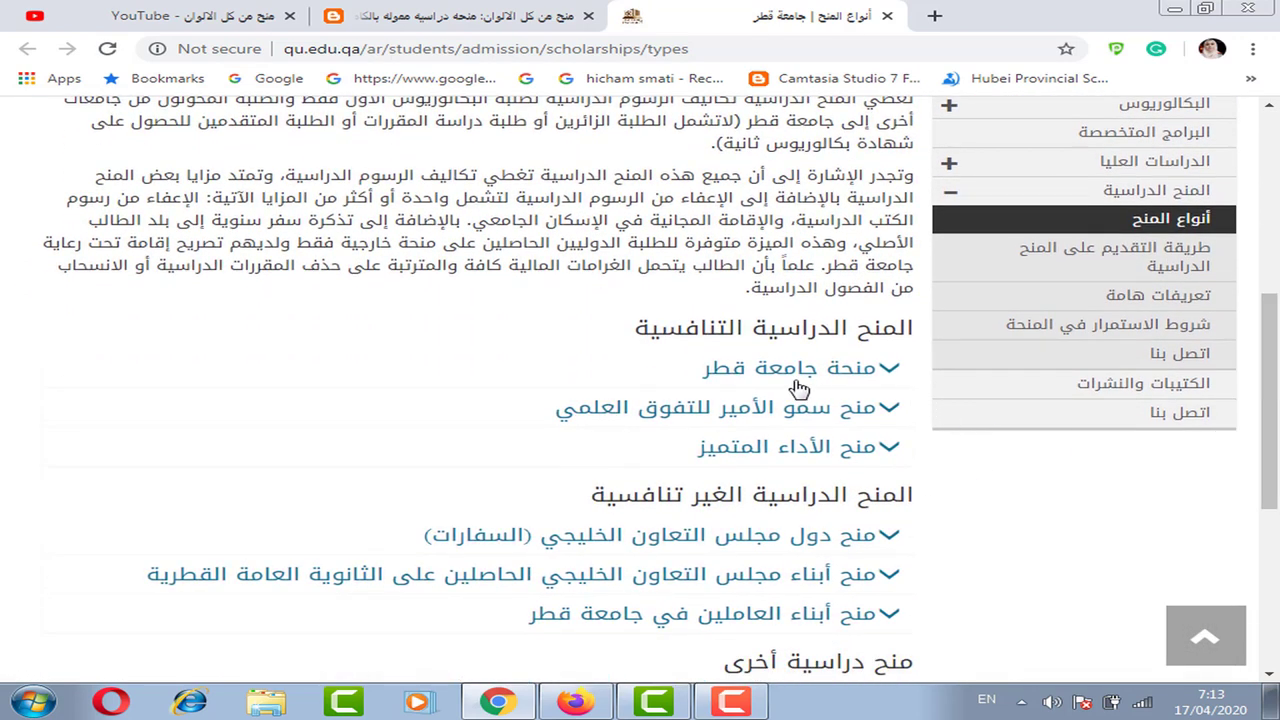
pyautogui.click(806, 370)
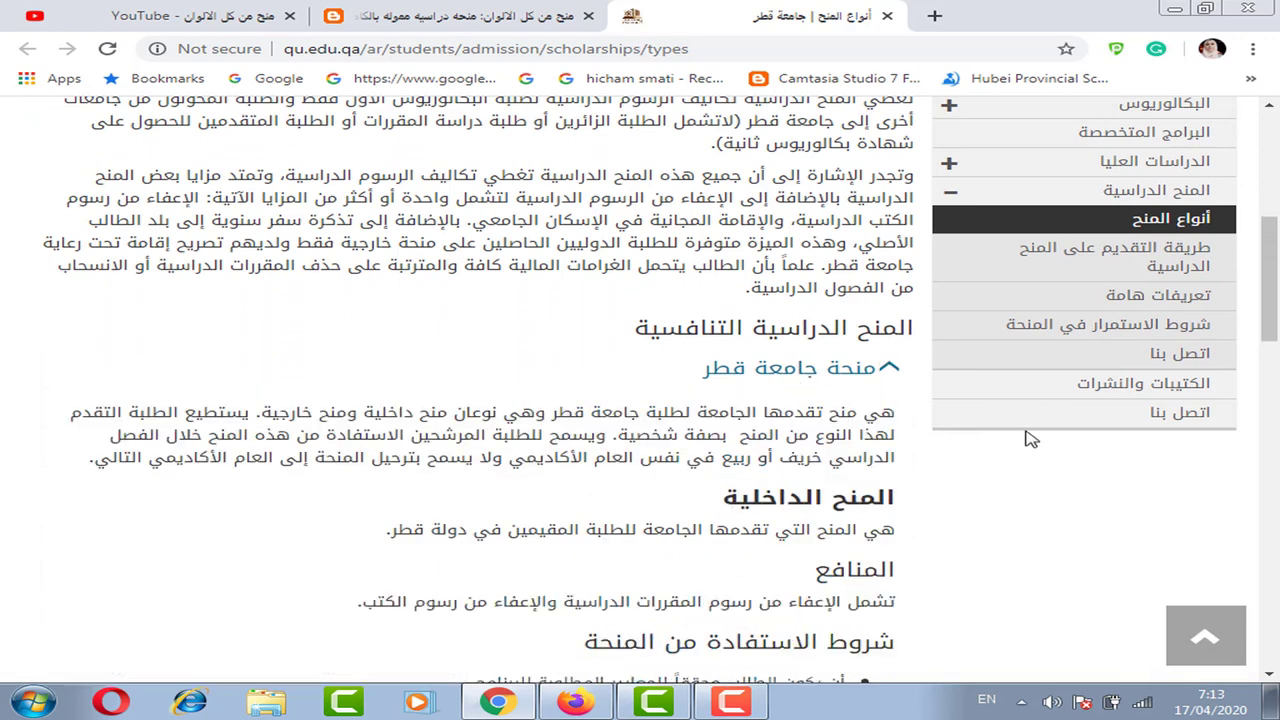
pyautogui.scroll(-2, 686, 418)
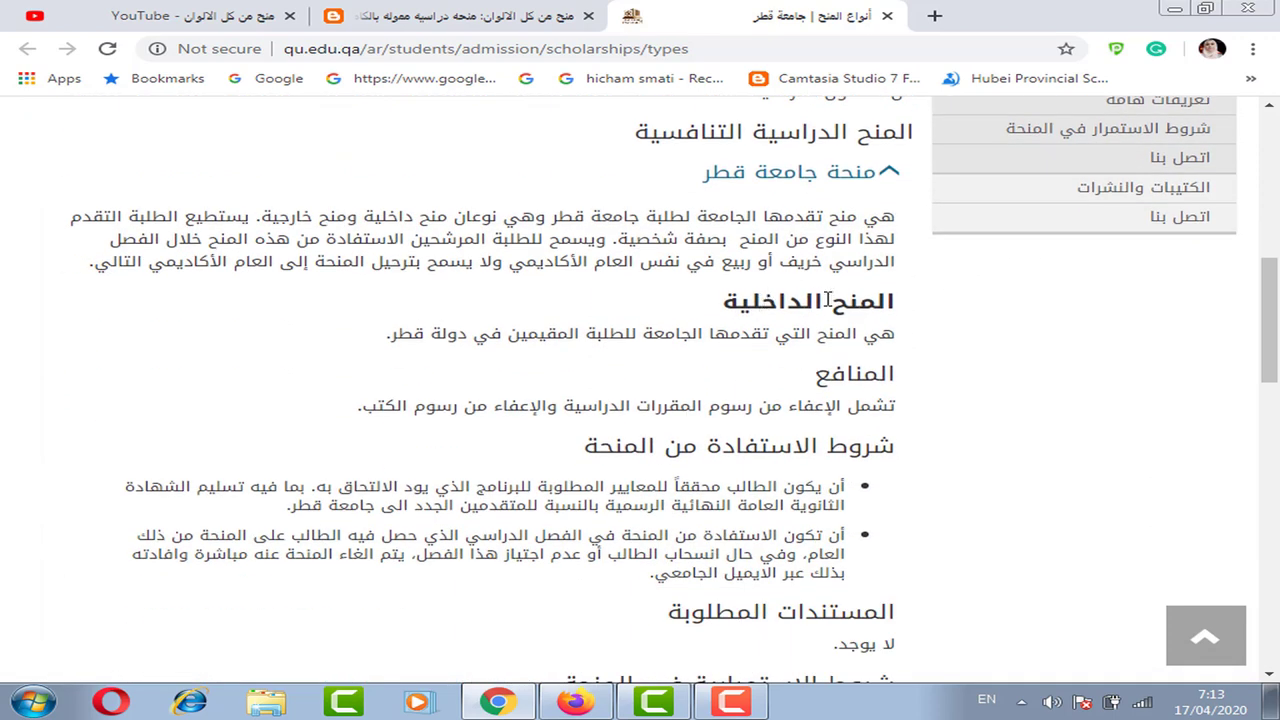
pyautogui.scroll(-1, 1268, 342)
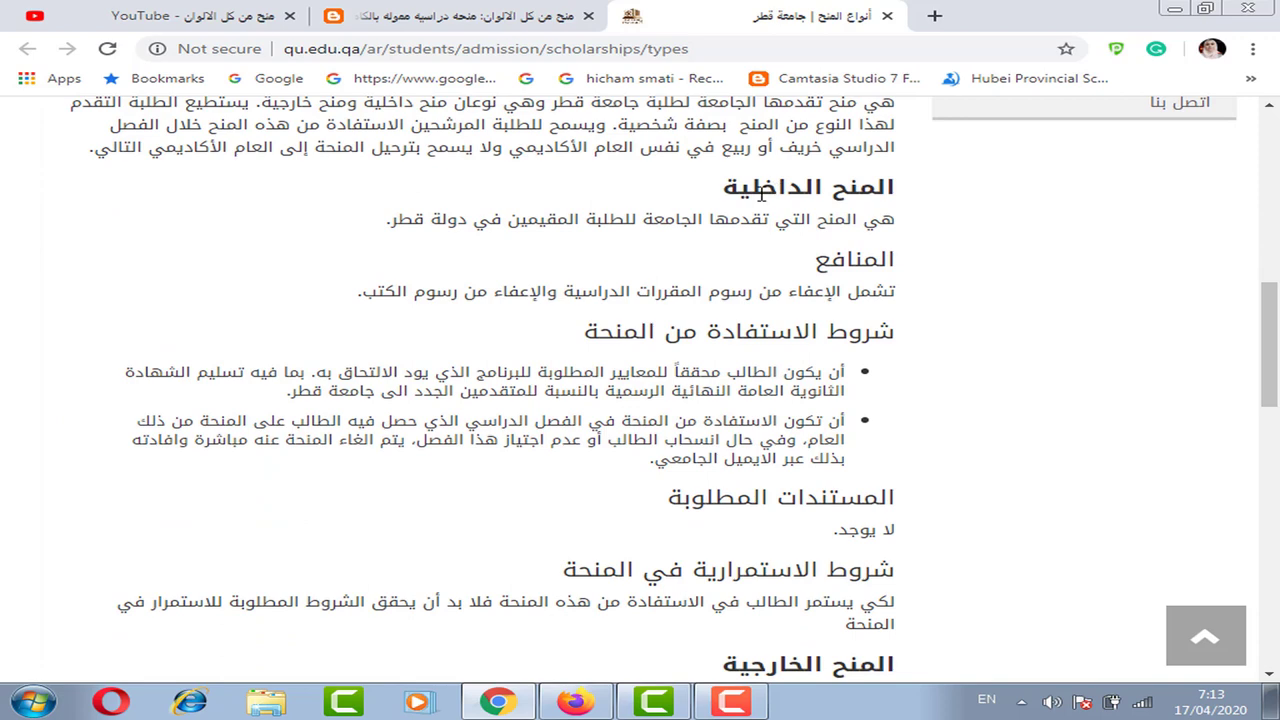
pyautogui.scroll(-4, 1037, 378)
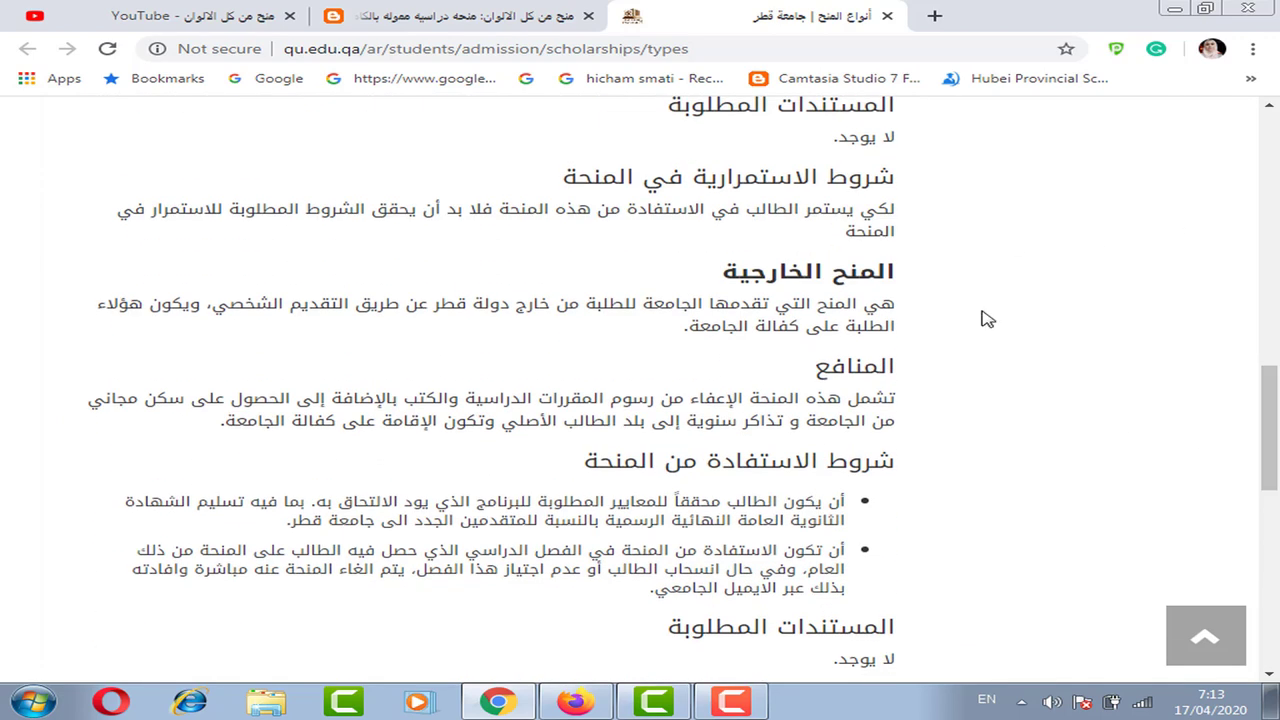
# - Highlight the external scholarships heading and benefits text, then return to the blog post tab
pyautogui.moveTo(838, 276); pyautogui.dragTo(743, 270)
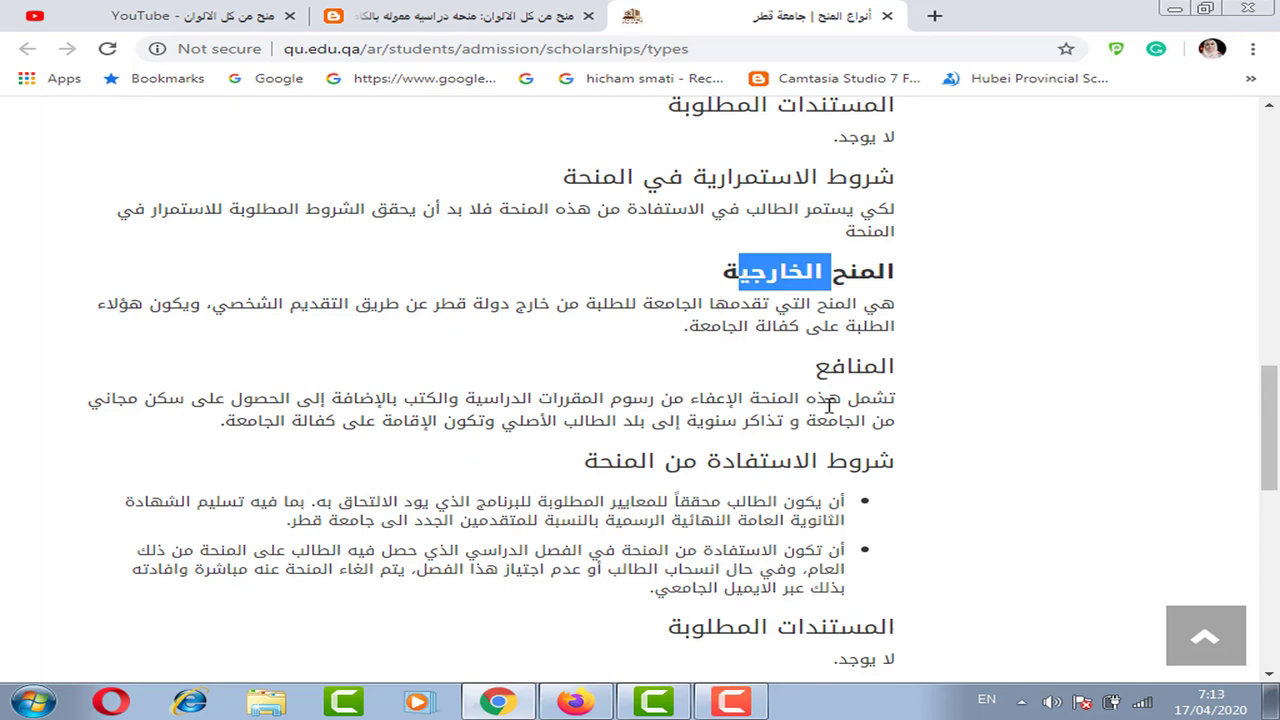
pyautogui.moveTo(828, 402); pyautogui.dragTo(614, 414)
pyautogui.moveTo(522, 410); pyautogui.dragTo(388, 400)
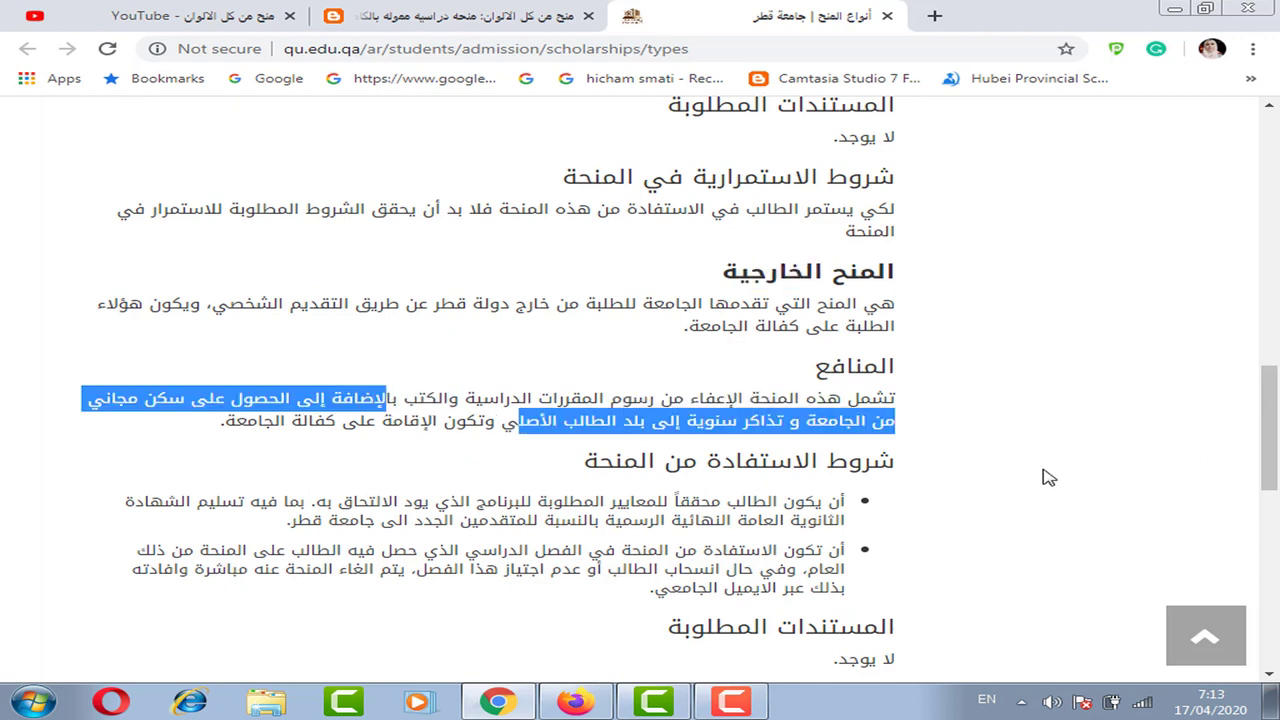
pyautogui.moveTo(1274, 463); pyautogui.dragTo(1276, 502)
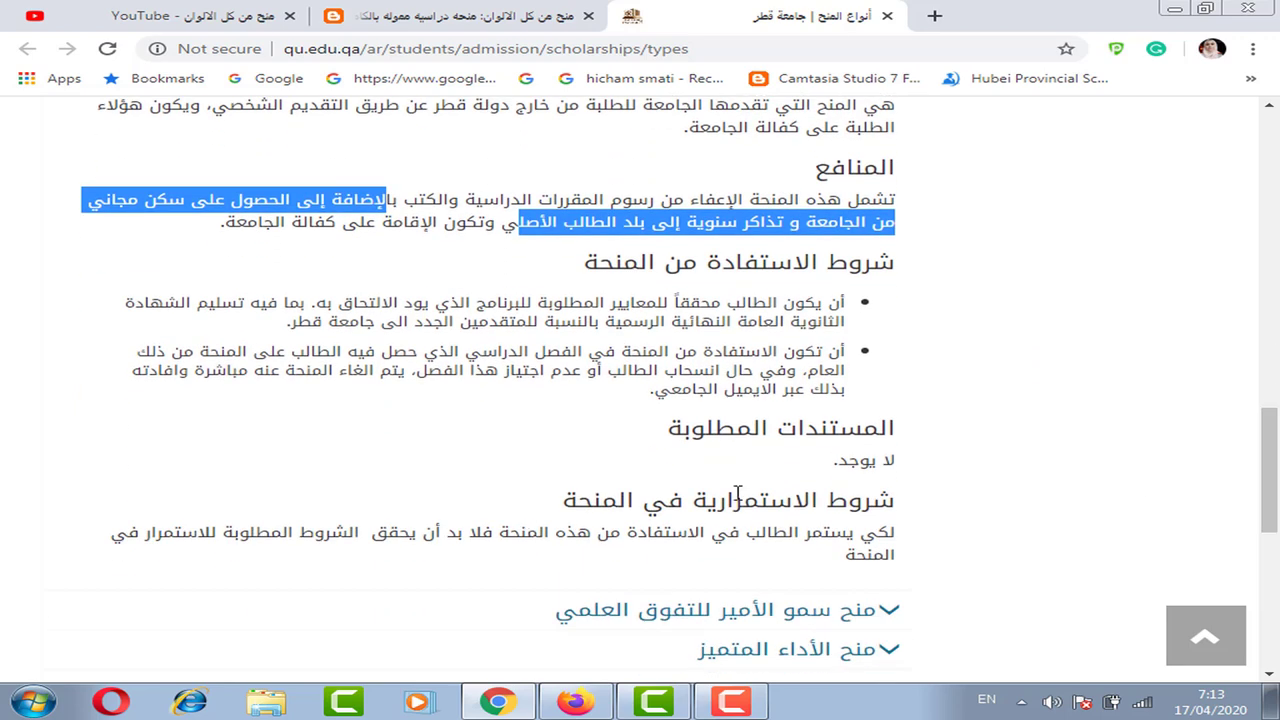
pyautogui.moveTo(641, 14); pyautogui.dragTo(890, 26)
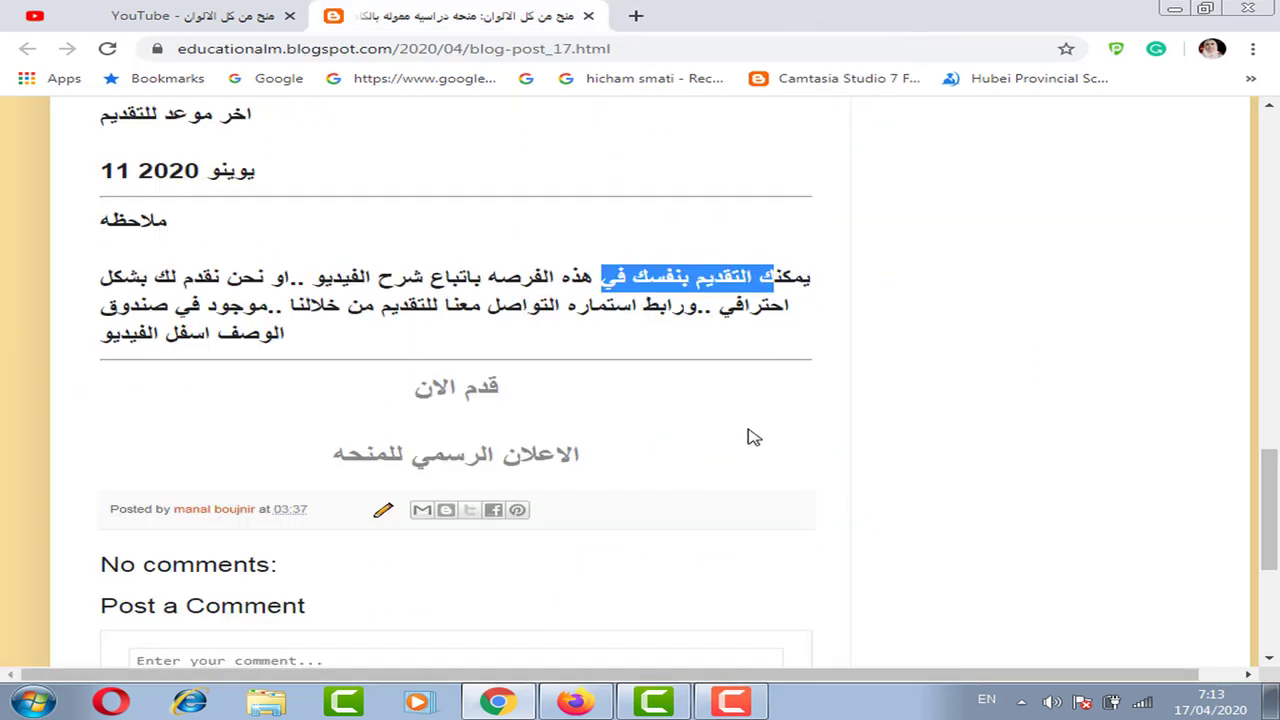
# - Open the post's قدم الان link in a new tab and switch to the Admissions Login page
pyautogui.rightClick(455, 387)
pyautogui.click(528, 401)
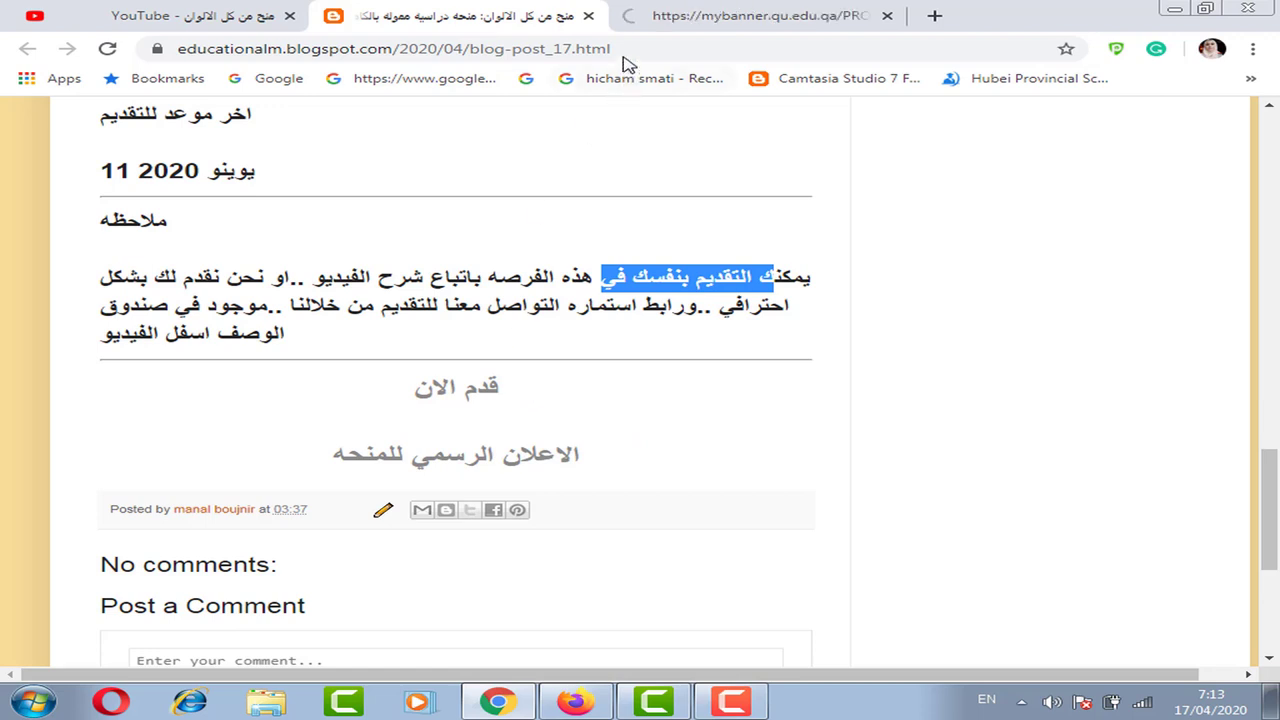
pyautogui.click(635, 15)
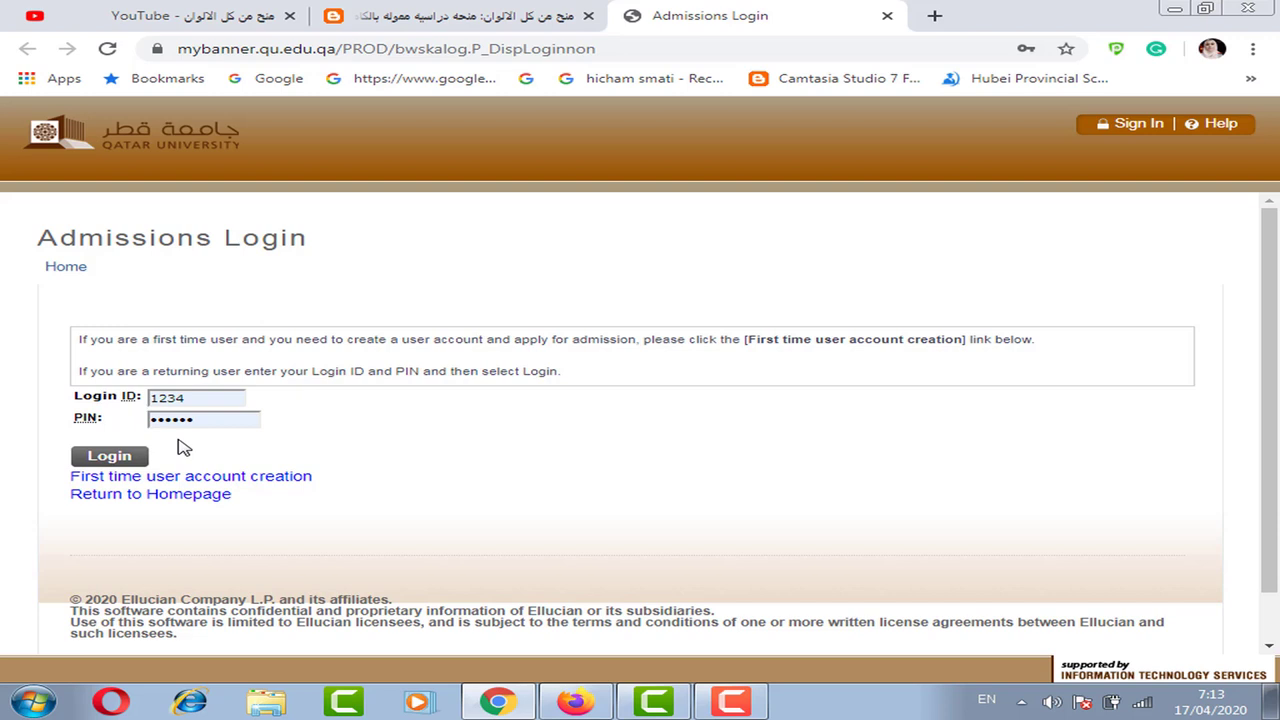
# - Start first-time user account creation and note the 15-character PIN limit
pyautogui.click(251, 479)
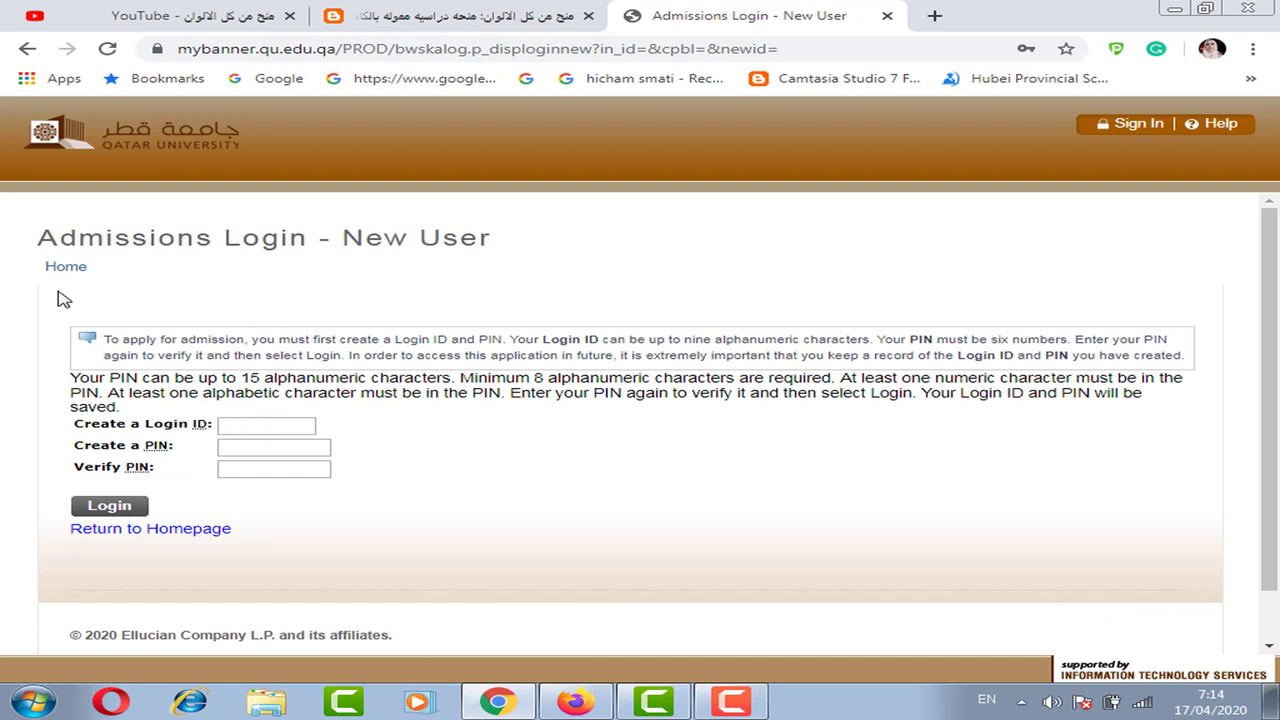
pyautogui.click(260, 424)
pyautogui.moveTo(264, 377); pyautogui.dragTo(249, 377)
pyautogui.click(262, 432)
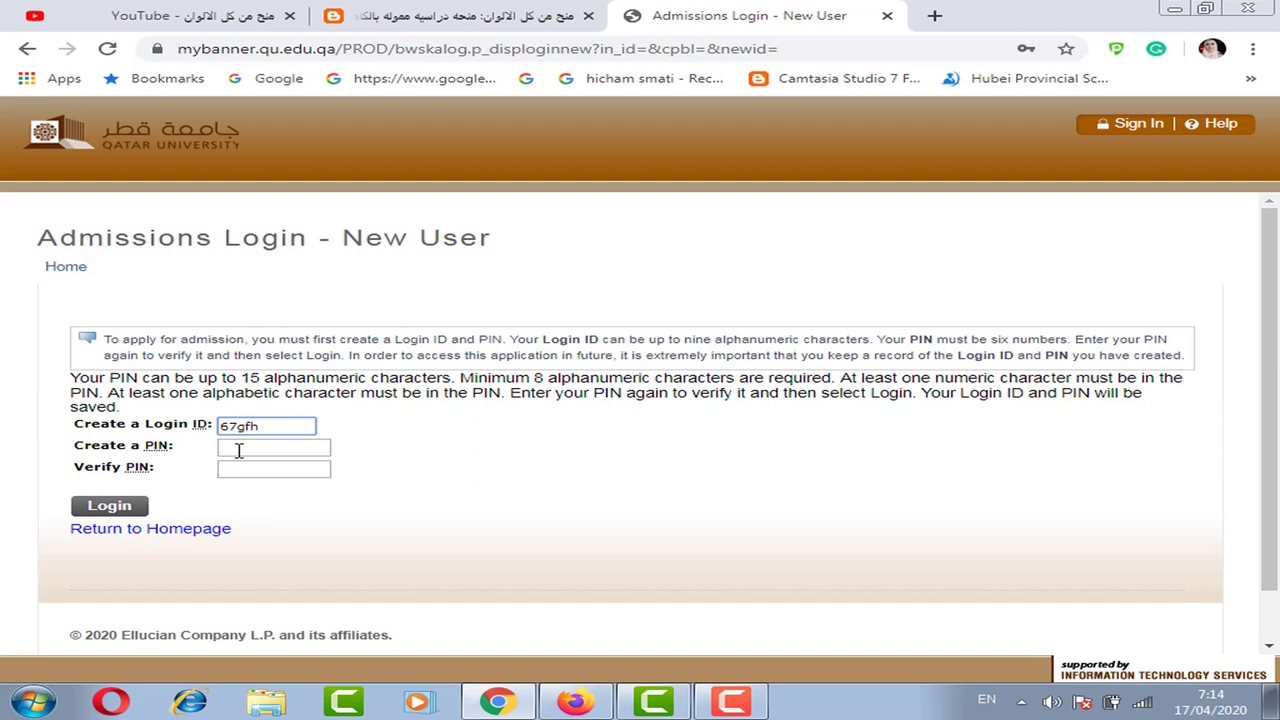
# - Enter and verify a new PIN, then abandon it for the login page and checklist window
pyautogui.click(239, 451)
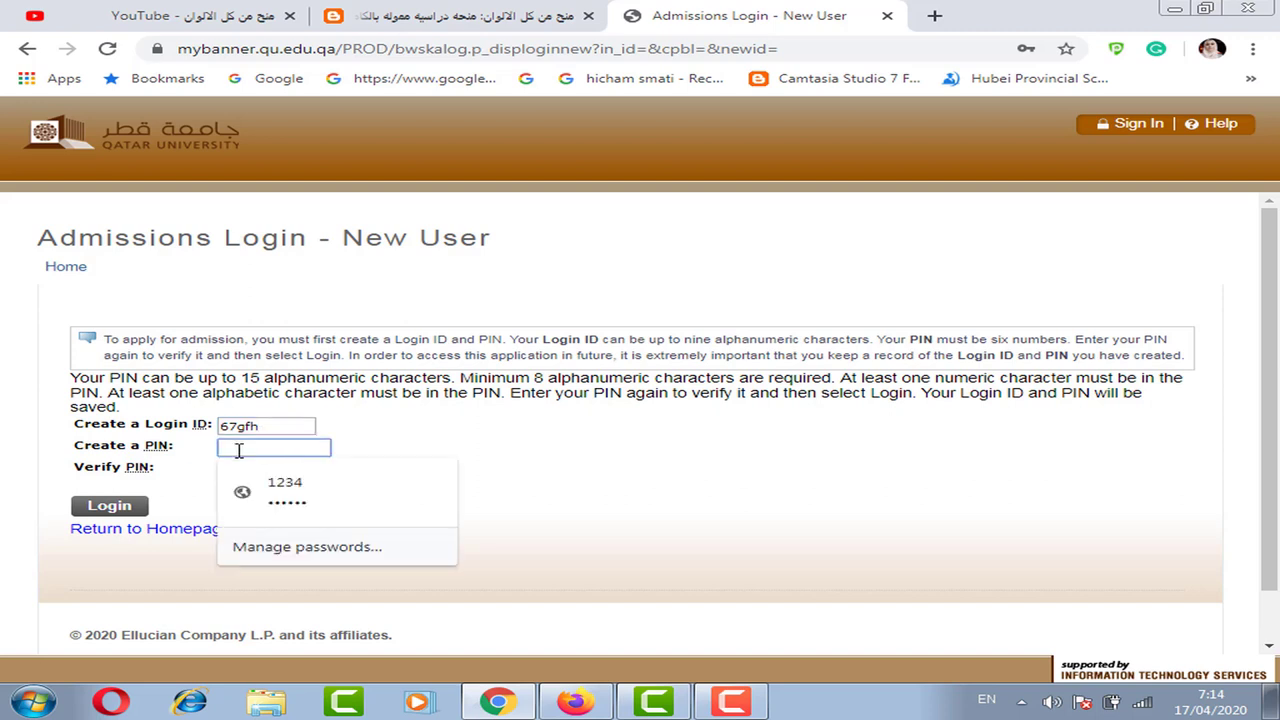
pyautogui.write('123')
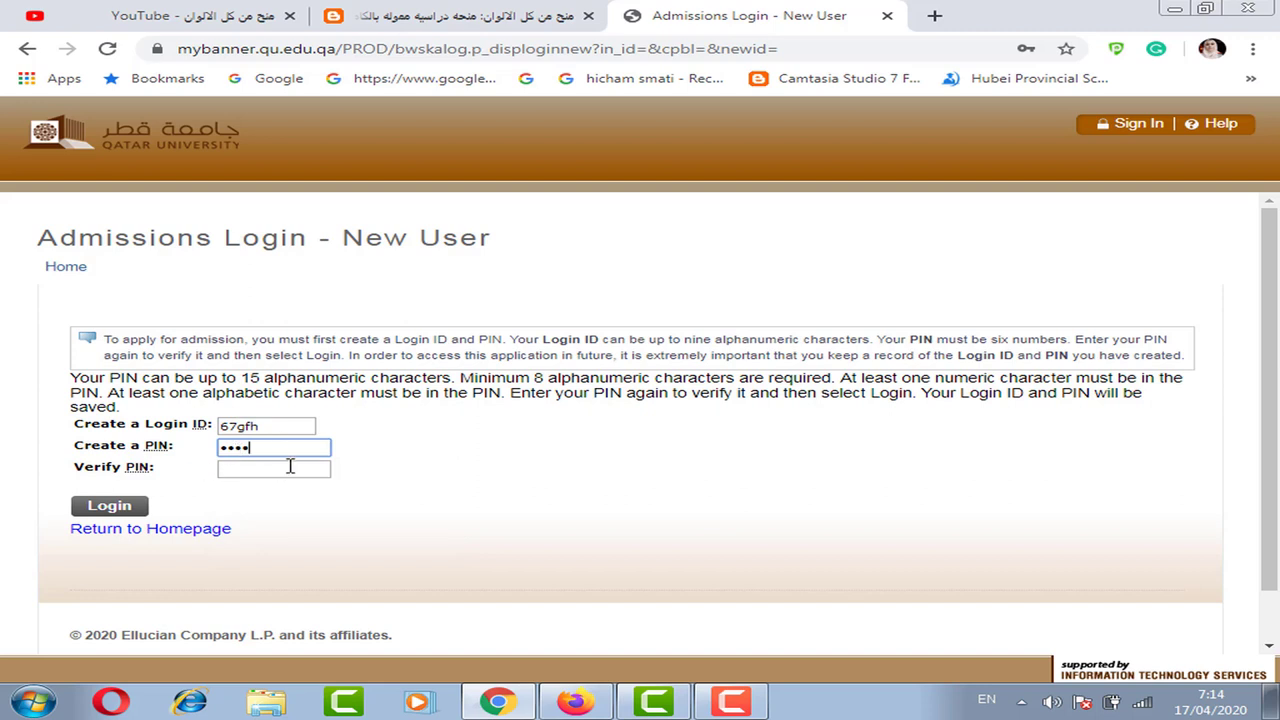
pyautogui.click(289, 466)
pyautogui.write('123')
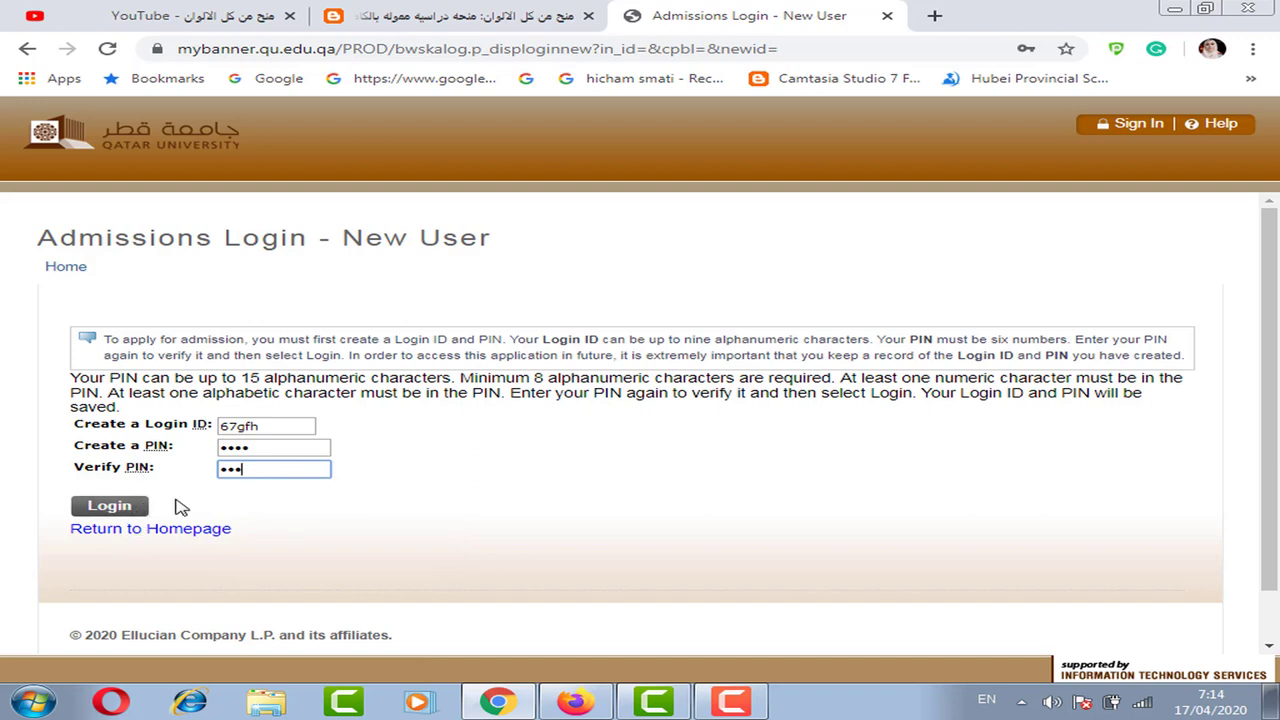
pyautogui.click(27, 47)
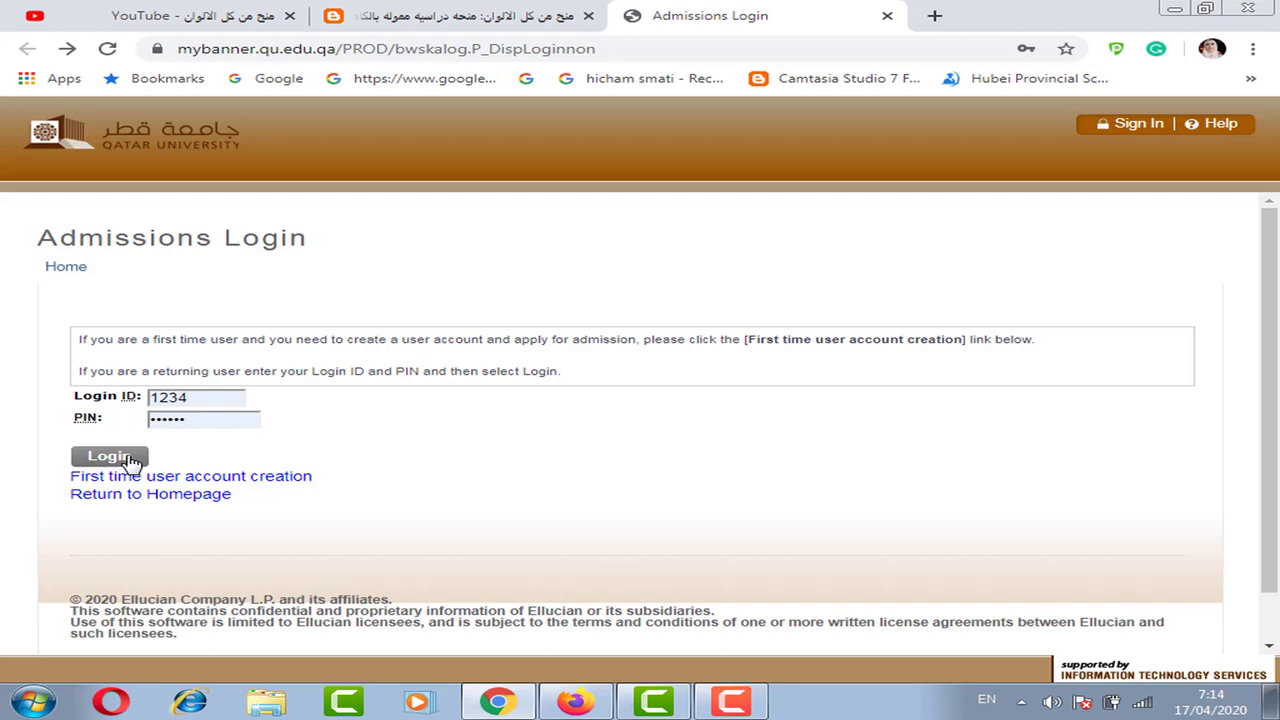
pyautogui.click(588, 708)
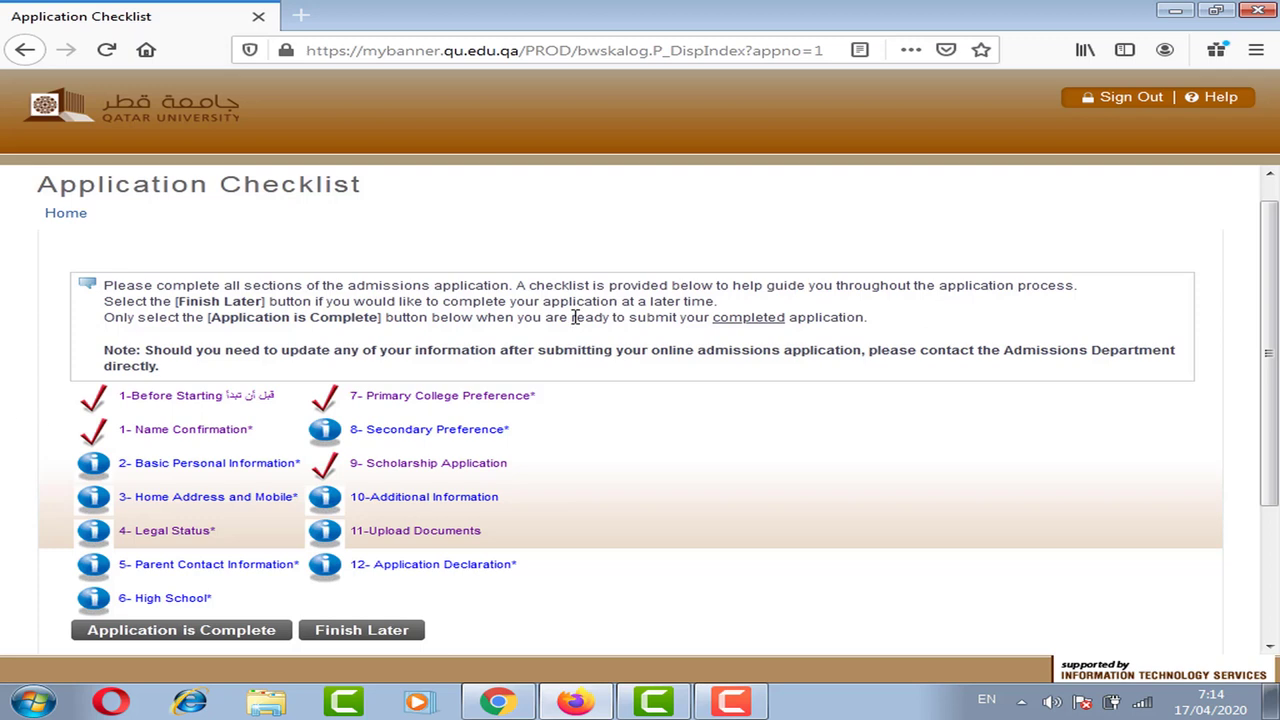
# - Open checklist section 1-Before Starting from the Application Checklist
pyautogui.scroll(-1, 1276, 265)
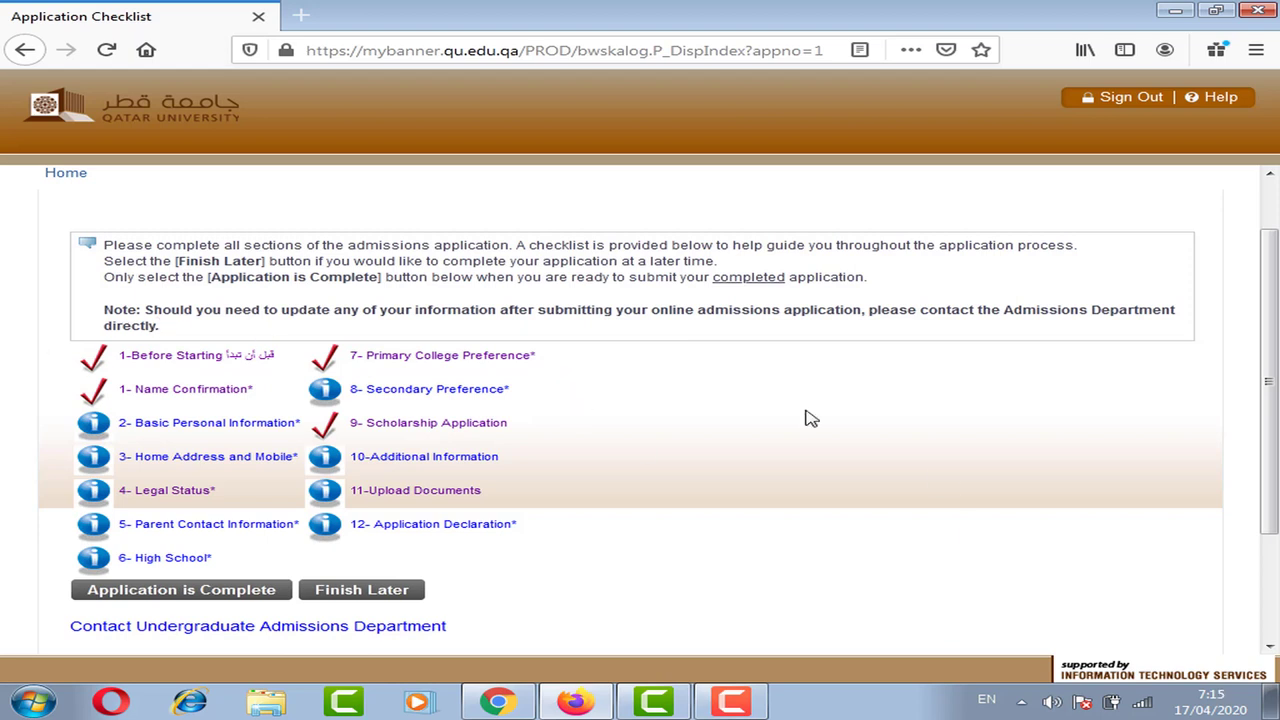
pyautogui.click(232, 362)
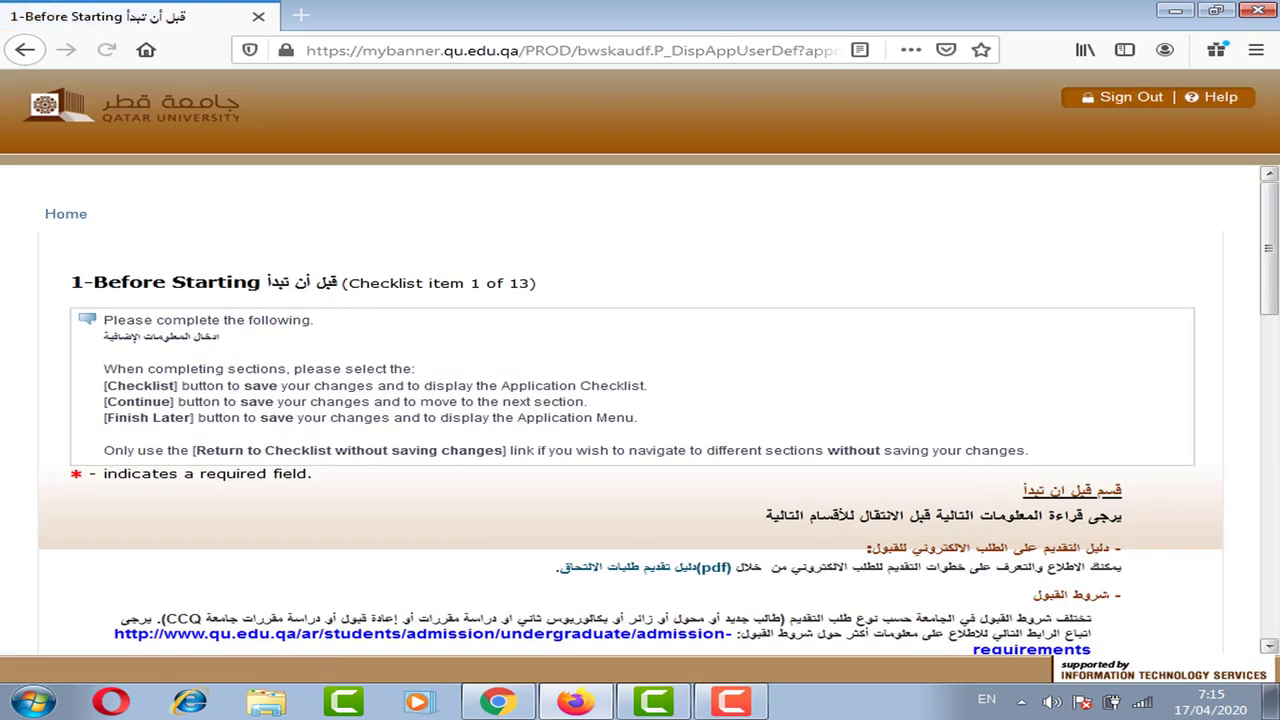
# - Read the Before Starting instructions, keep Yes confirmed, and continue to Name Confirmation
pyautogui.scroll(-3, 1274, 340)
pyautogui.scroll(-1, 1274, 340)
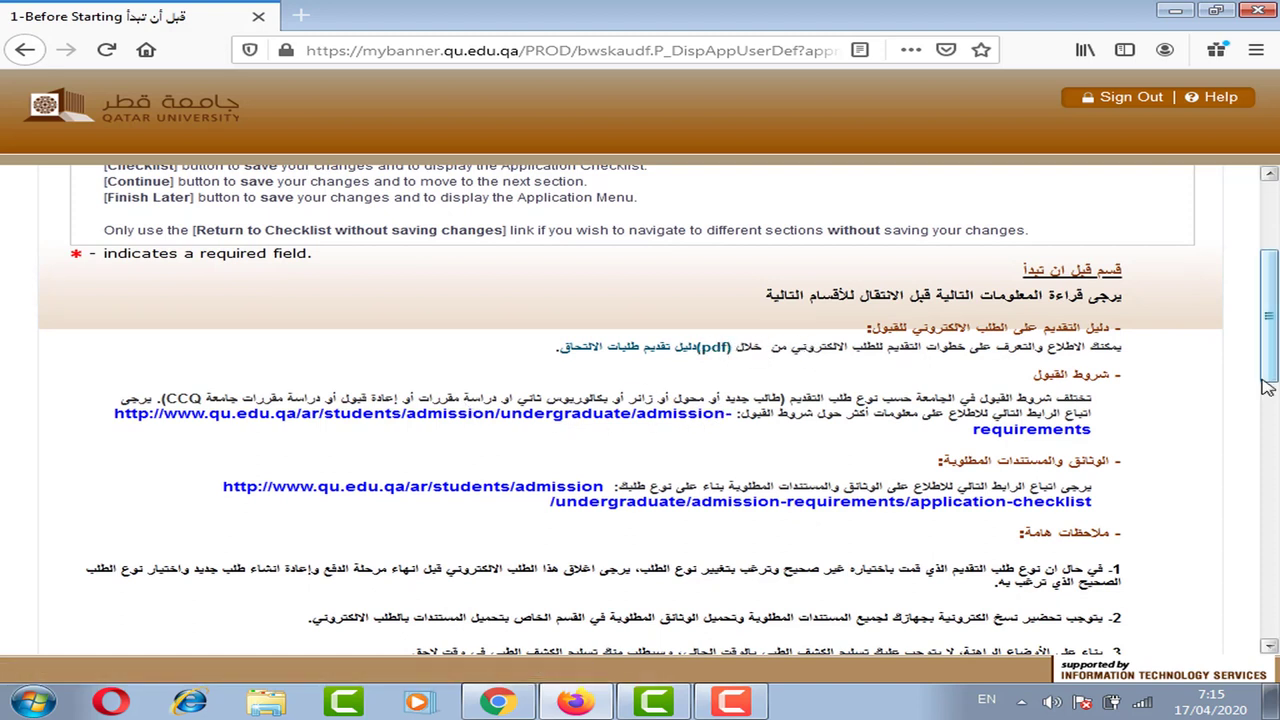
pyautogui.scroll(-3, 571, 514)
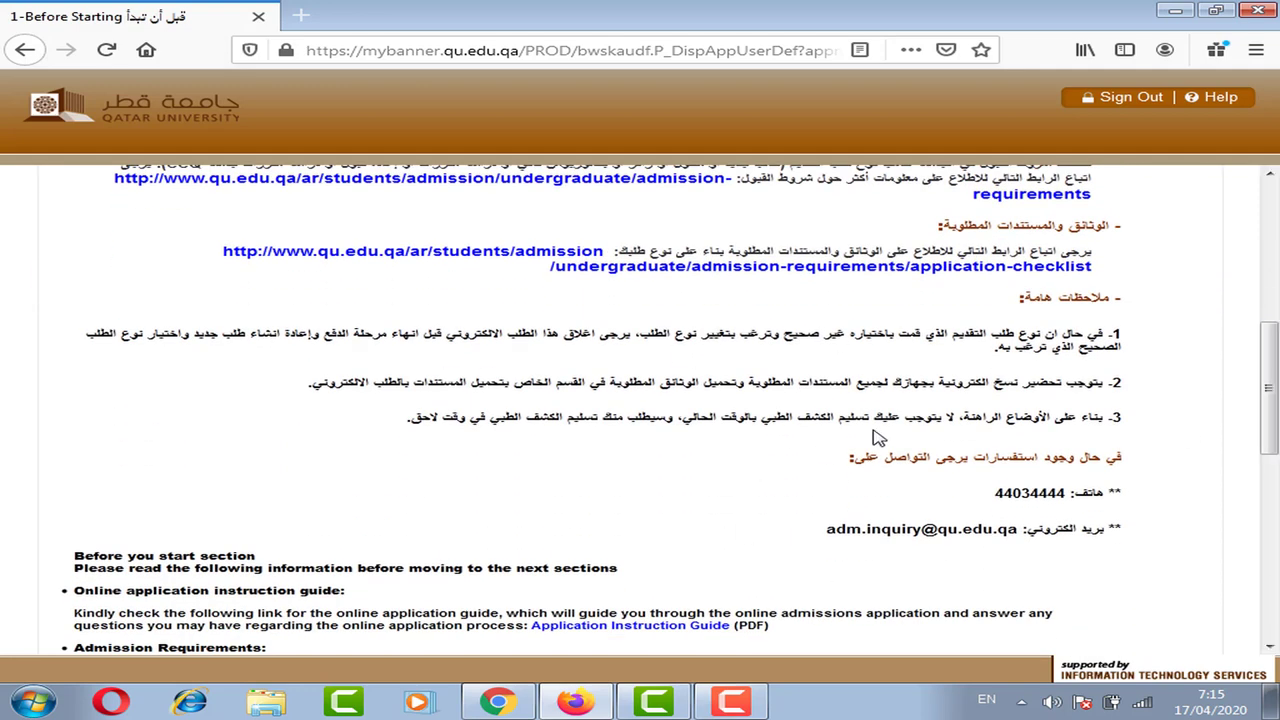
pyautogui.scroll(-3, 1268, 460)
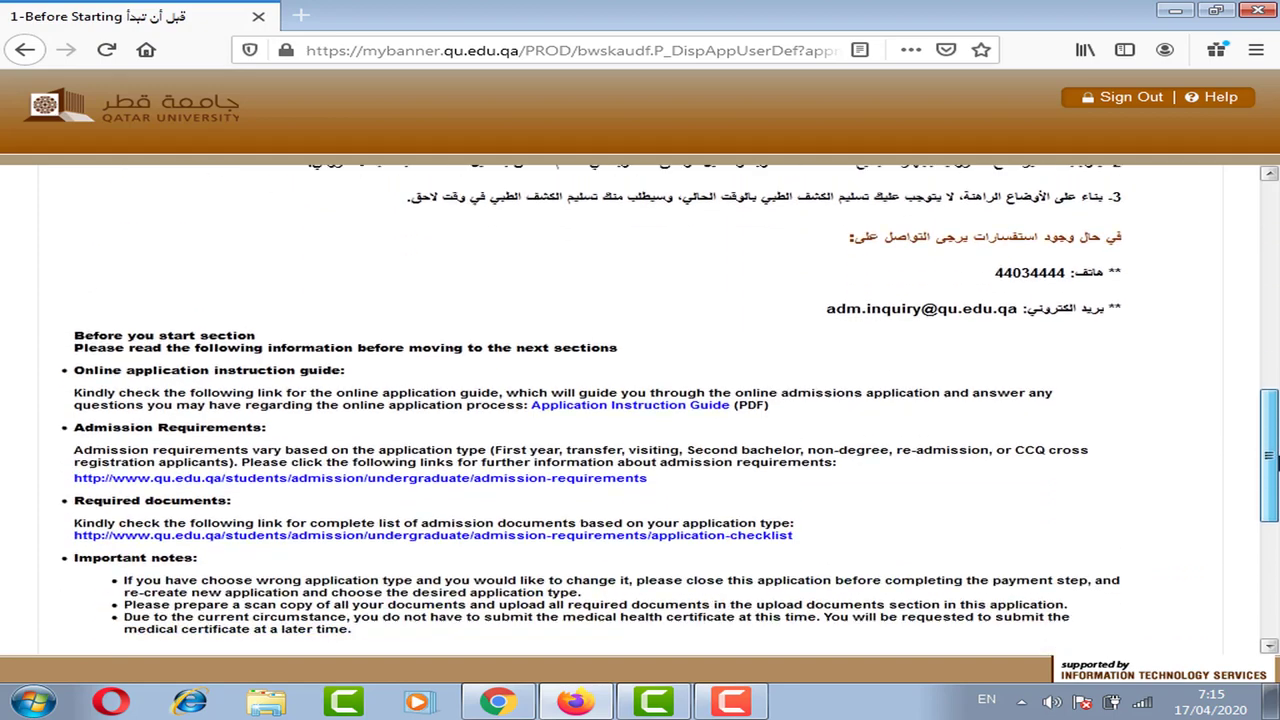
pyautogui.scroll(-3, 1268, 460)
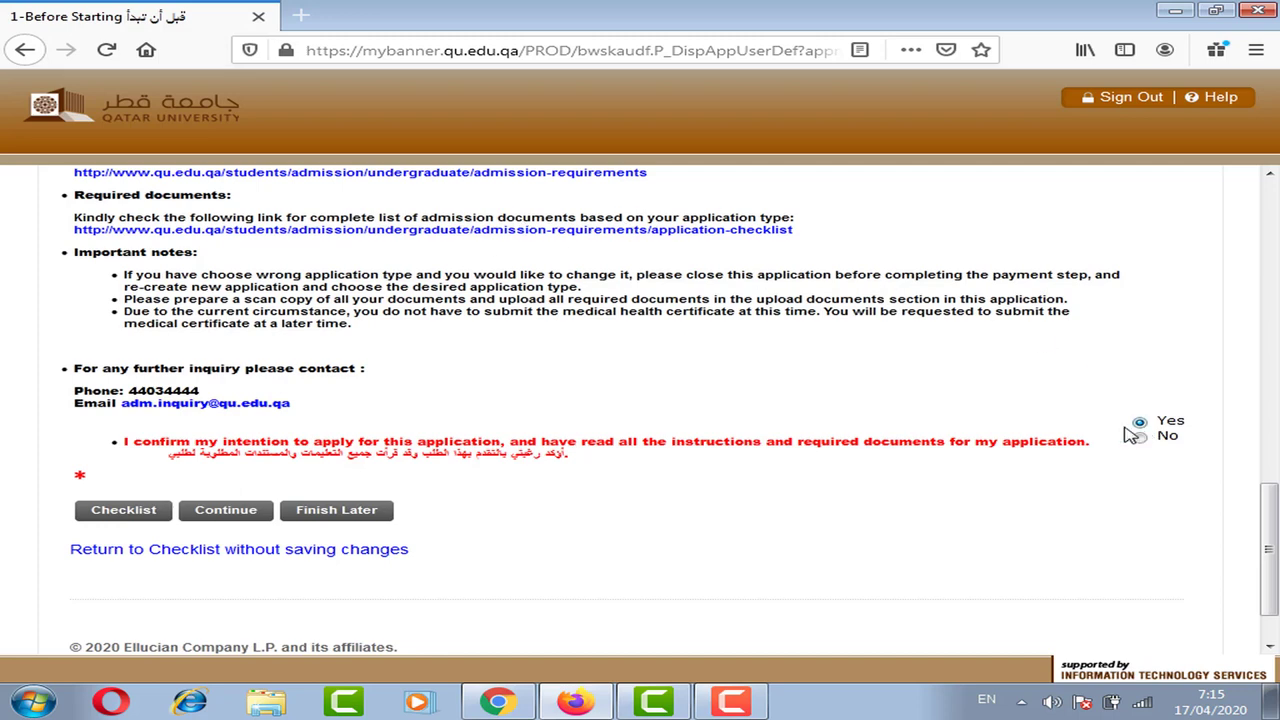
pyautogui.click(226, 512)
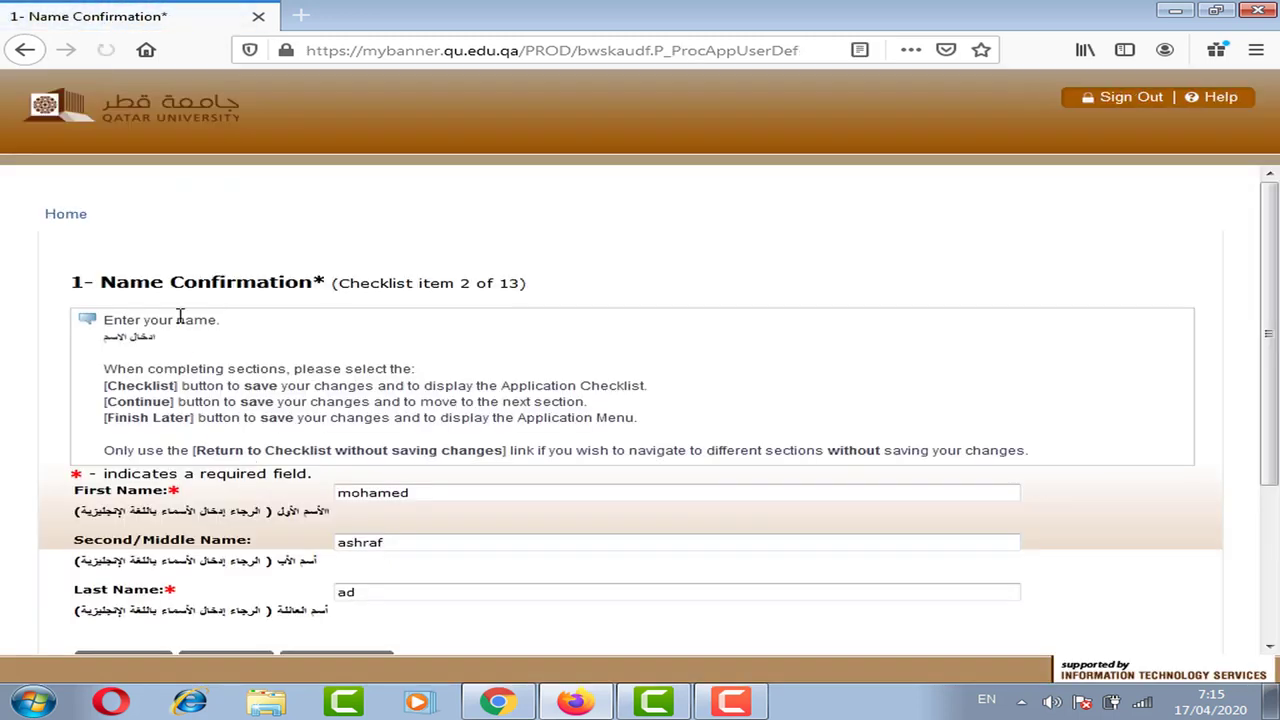
pyautogui.moveTo(100, 283); pyautogui.dragTo(327, 283)
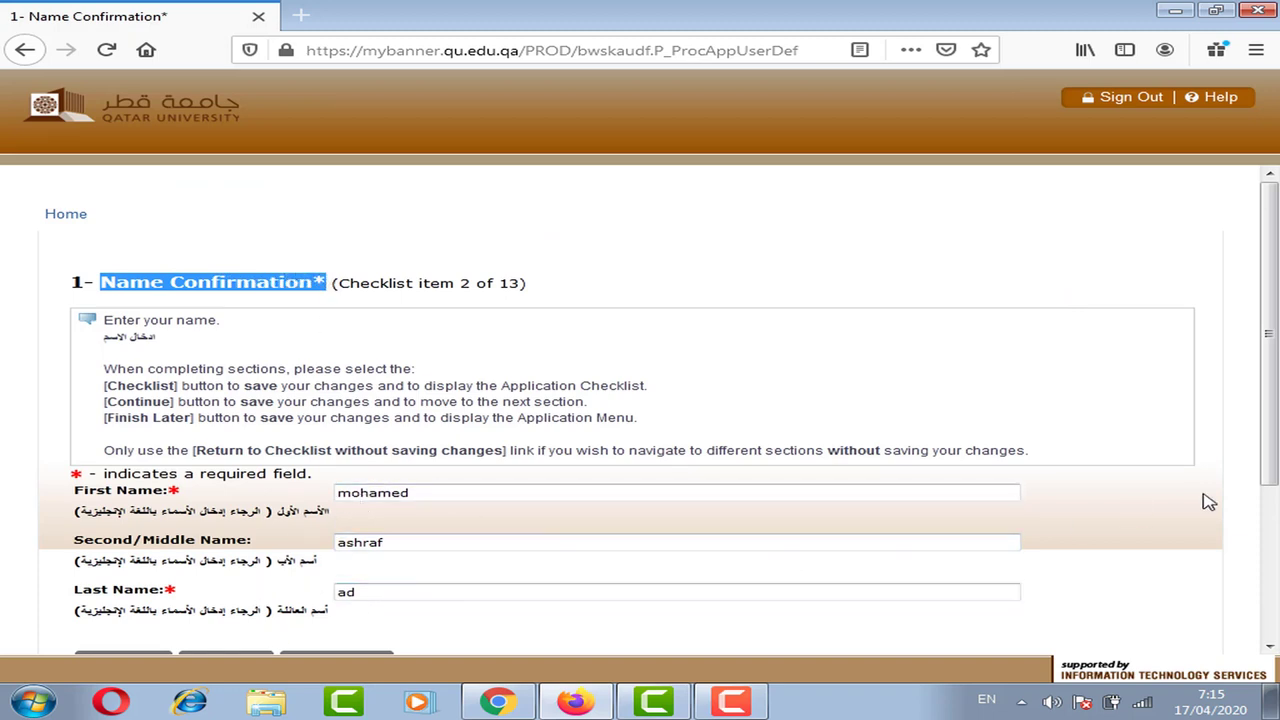
# - Continue past Name Confirmation to the Basic Personal Information section
pyautogui.scroll(-2, 1134, 517)
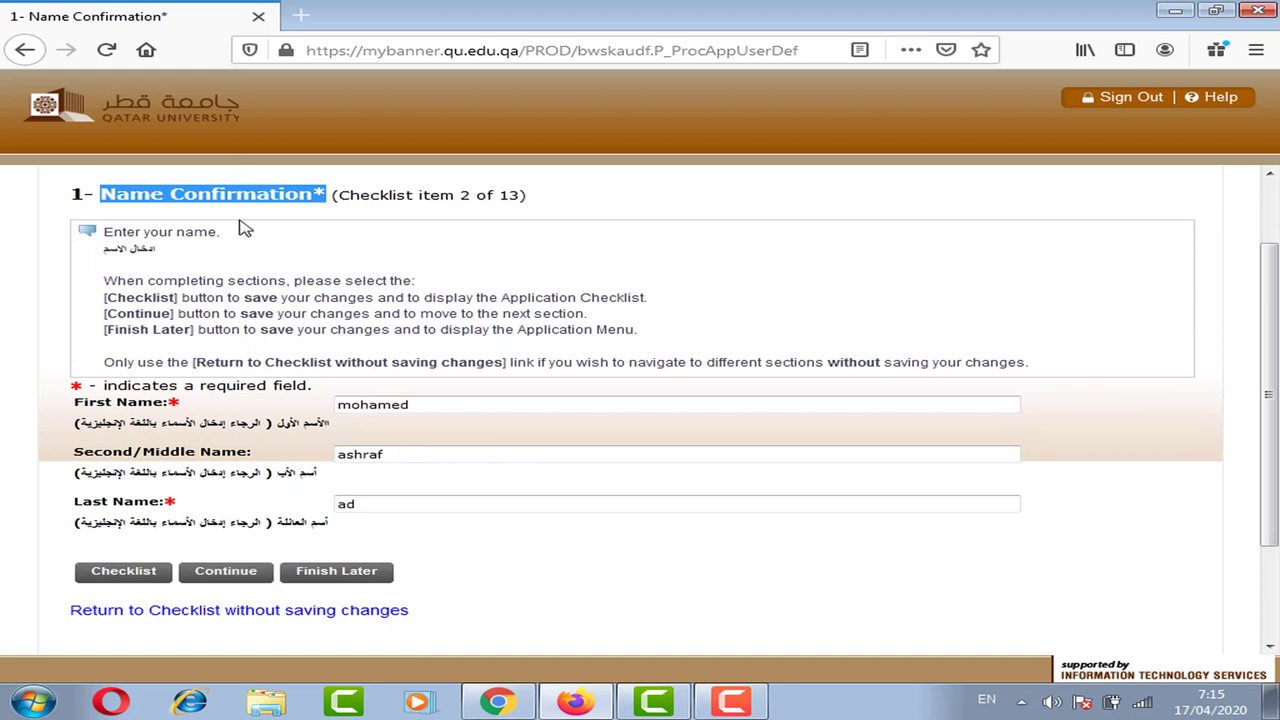
pyautogui.click(236, 578)
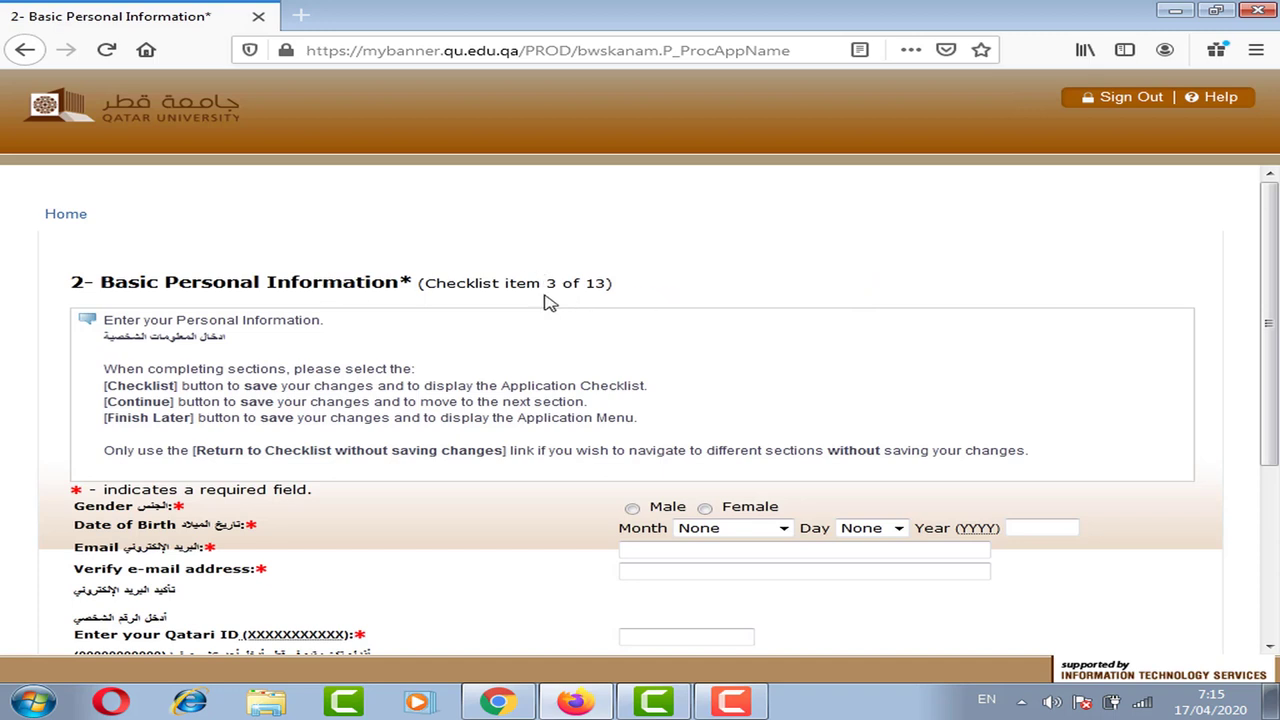
pyautogui.moveTo(587, 283); pyautogui.dragTo(634, 286)
# - Review the eleven-zeros note for non-residents and return to the checklist without saving
pyautogui.scroll(-2, 688, 398)
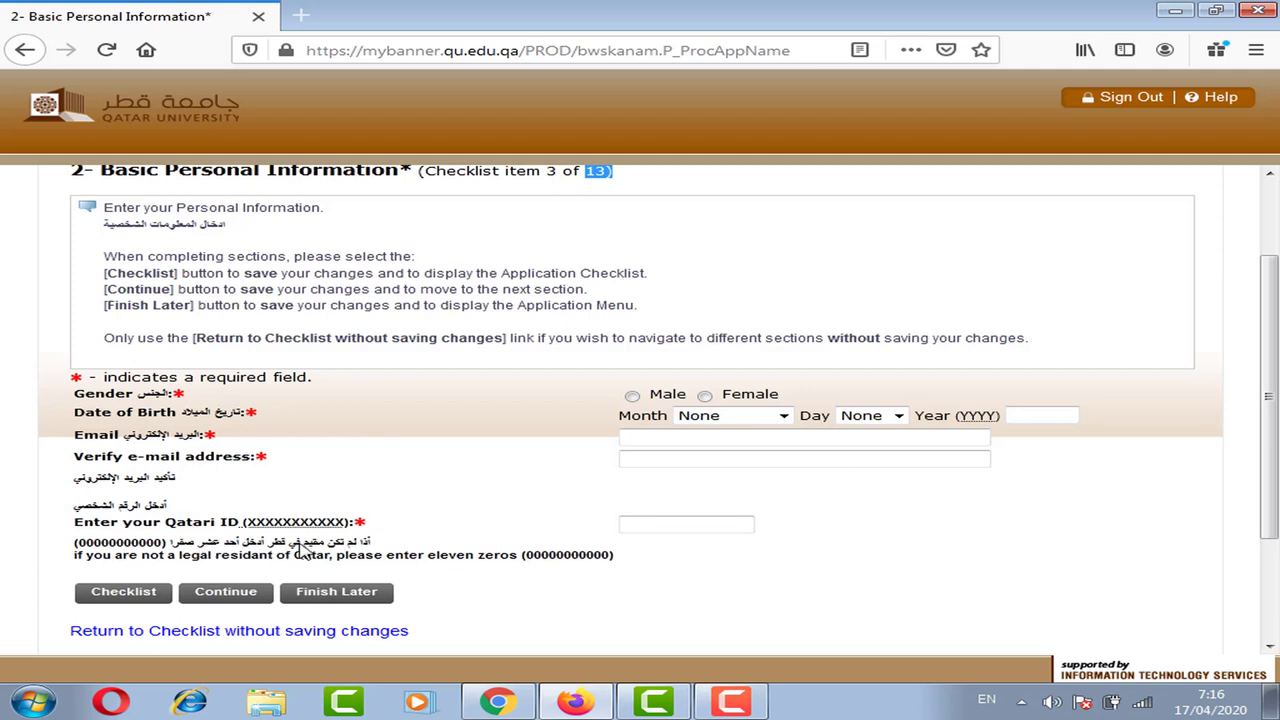
pyautogui.click(143, 549)
pyautogui.moveTo(141, 545); pyautogui.dragTo(96, 540)
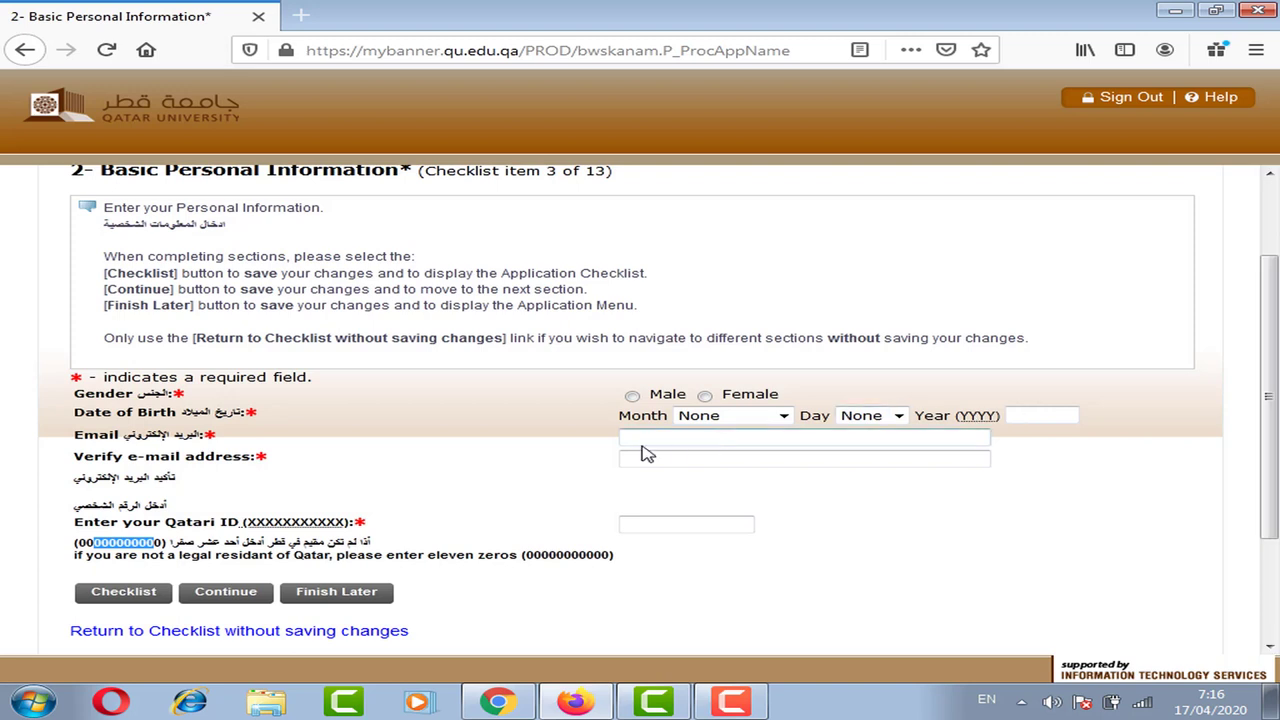
pyautogui.scroll(-1, 1268, 397)
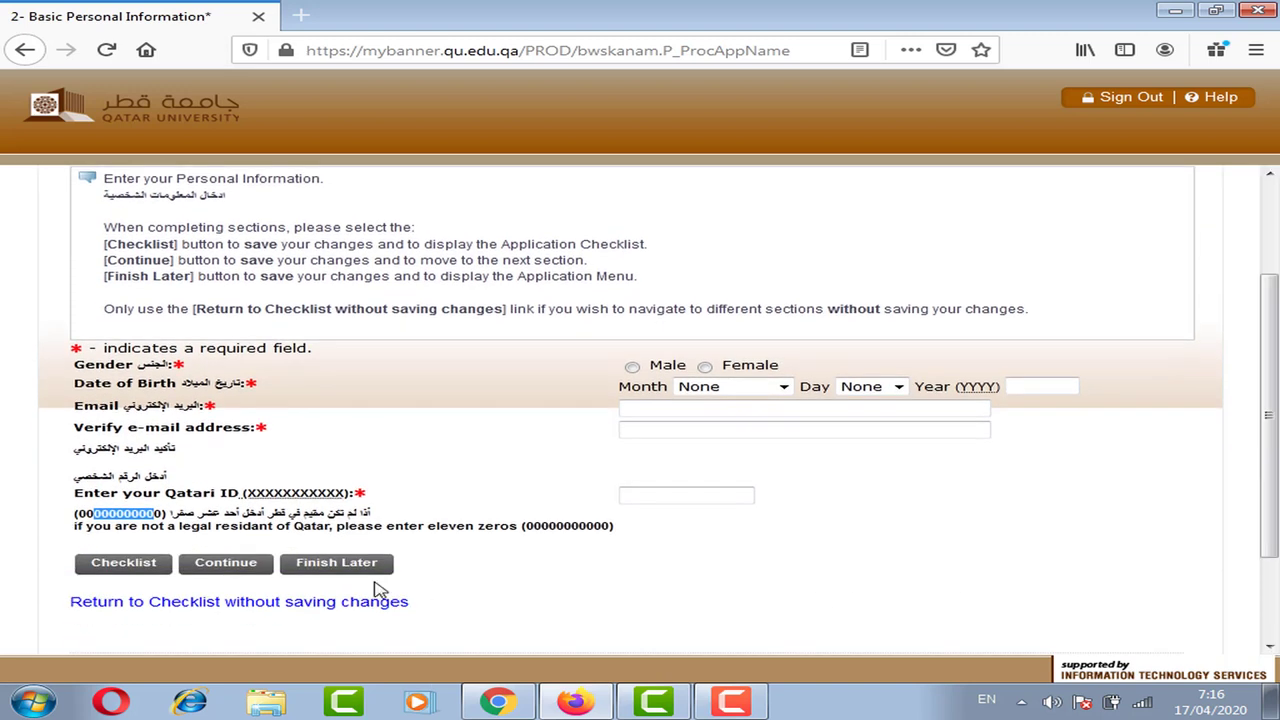
pyautogui.click(262, 602)
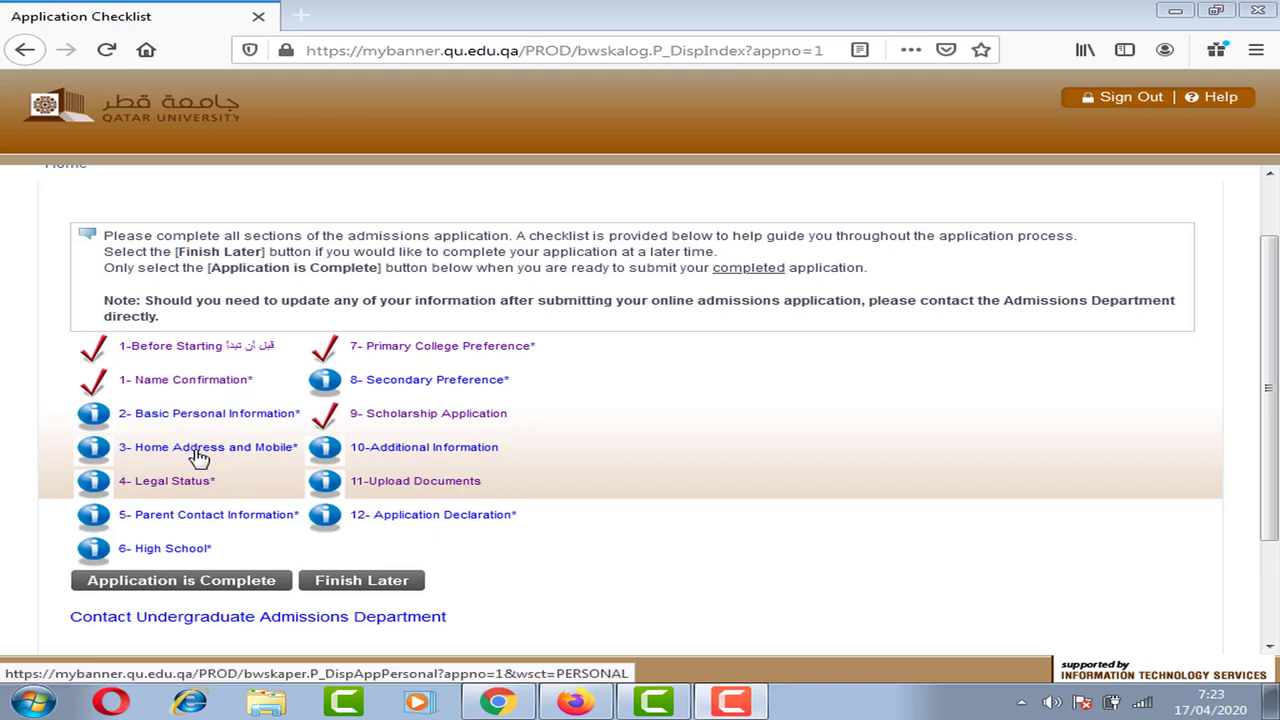
pyautogui.click(160, 416)
pyautogui.click(250, 455)
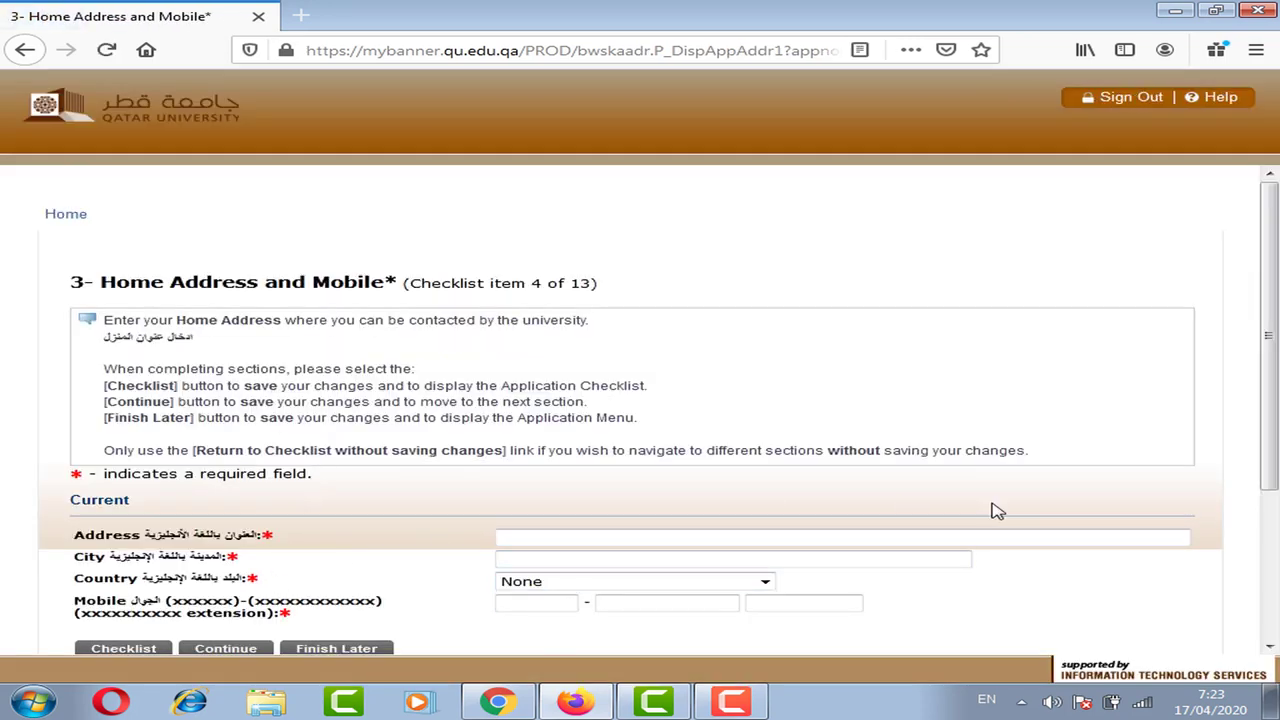
pyautogui.scroll(-1, 375, 527)
pyautogui.scroll(-1, 400, 552)
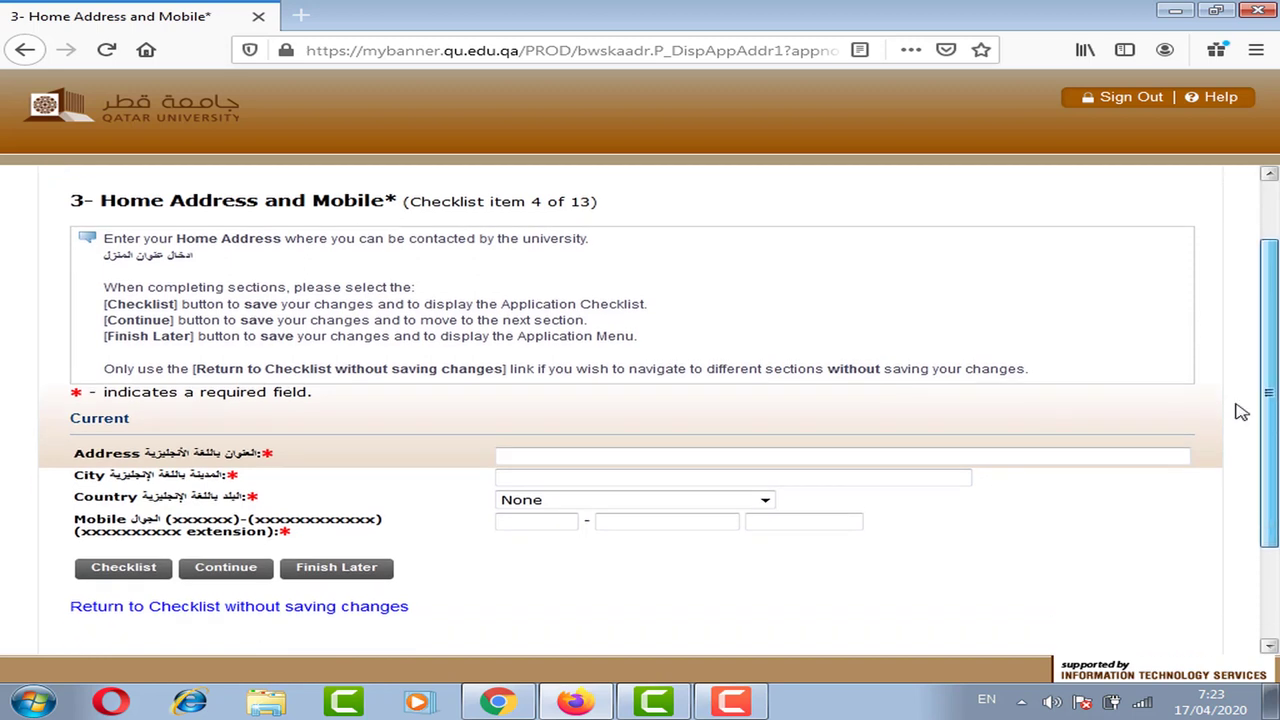
pyautogui.click(206, 610)
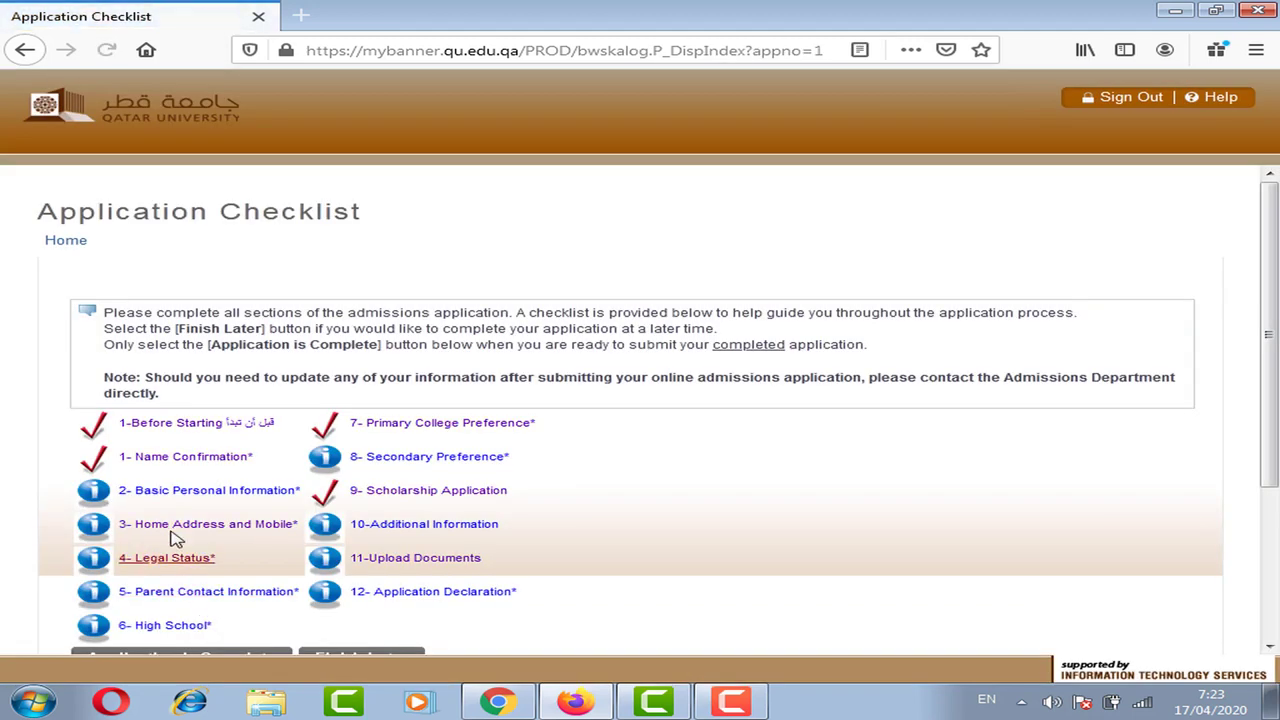
pyautogui.click(158, 563)
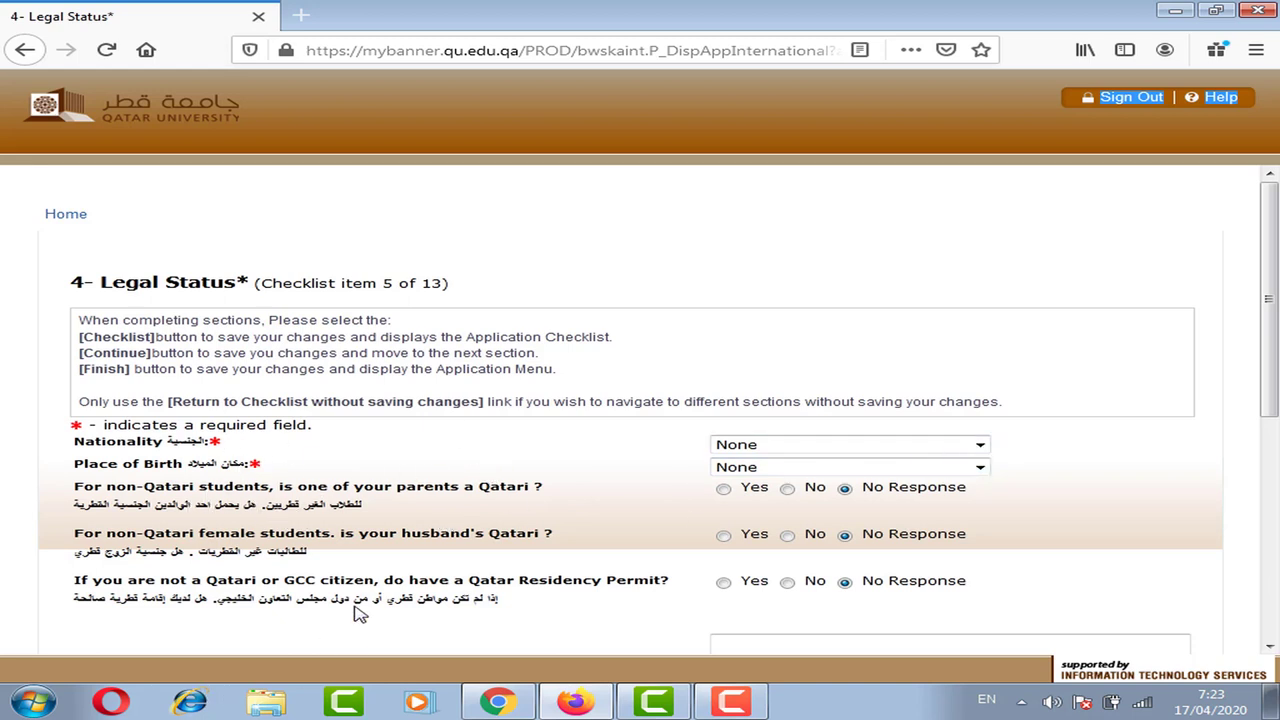
pyautogui.scroll(-2, 145, 665)
pyautogui.scroll(-1, 1066, 511)
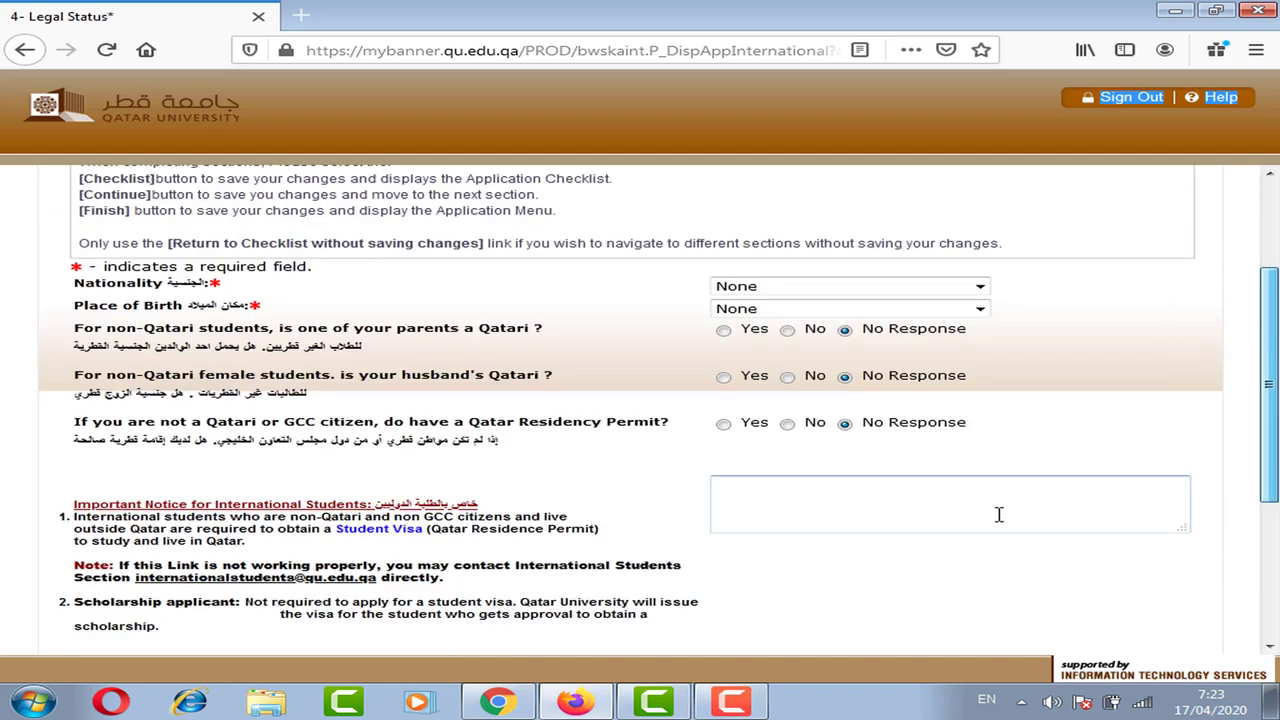
pyautogui.scroll(-1, 1274, 410)
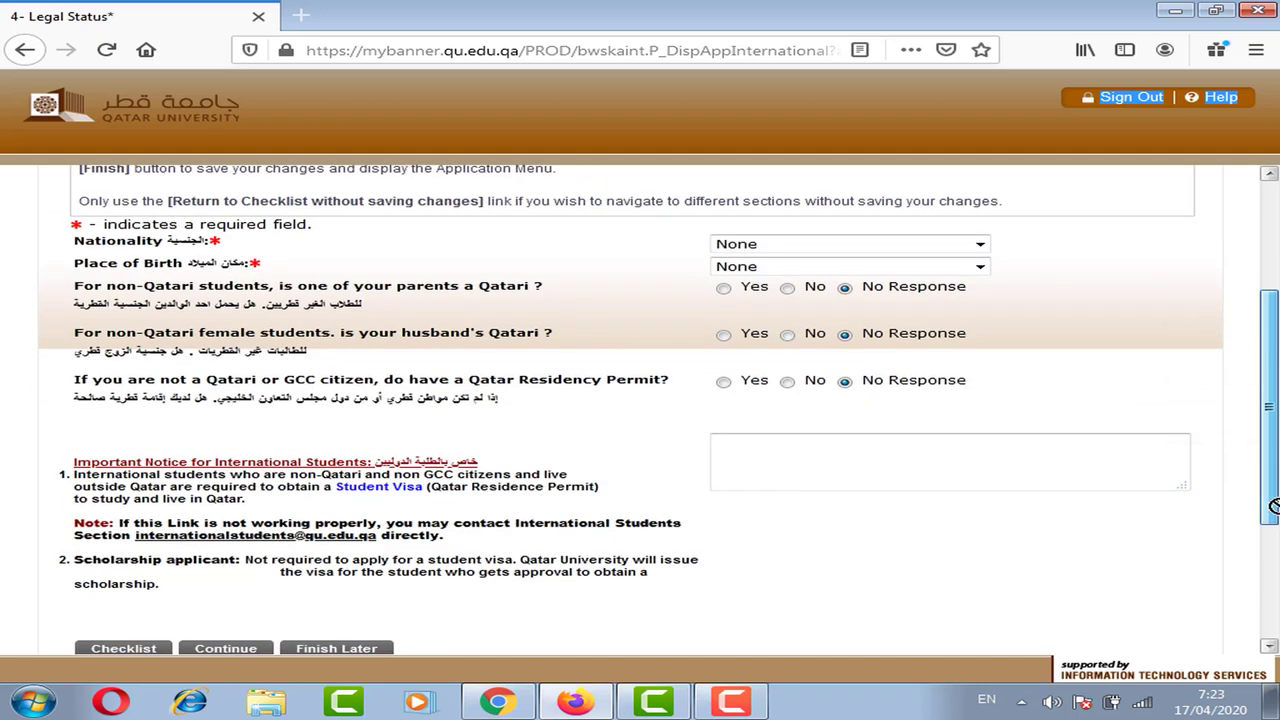
pyautogui.scroll(-1, 1274, 467)
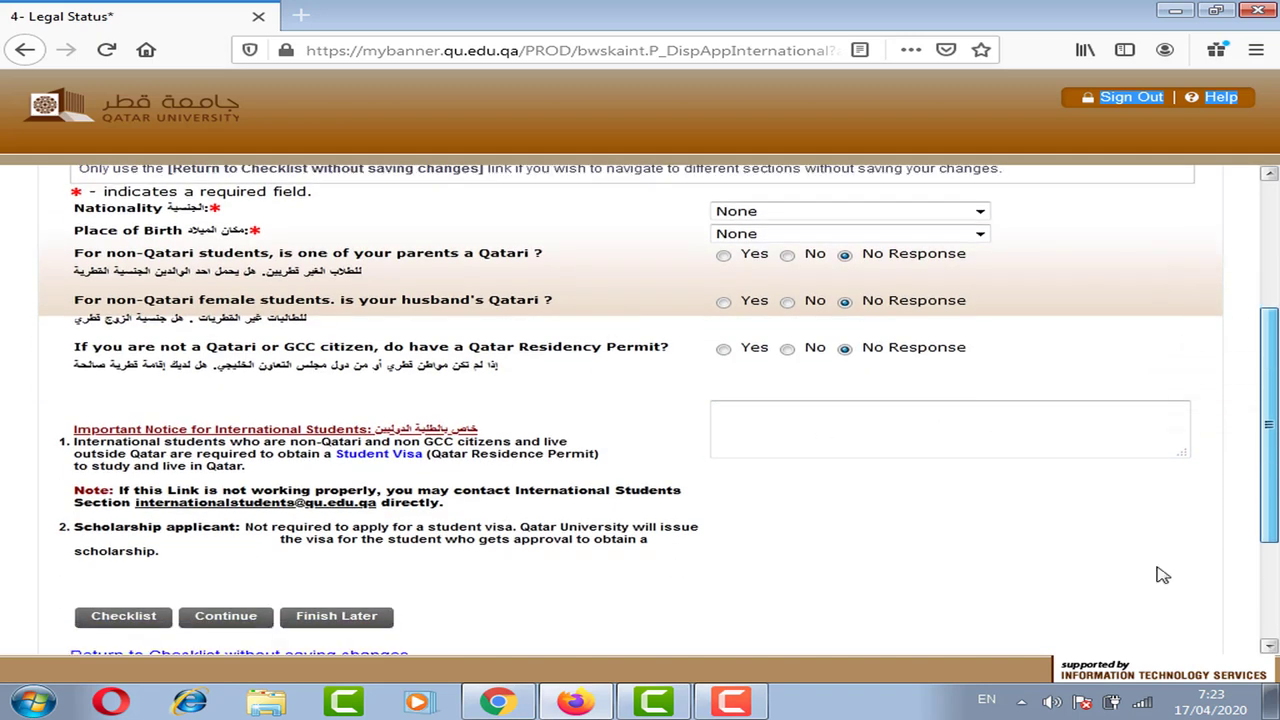
pyautogui.click(368, 656)
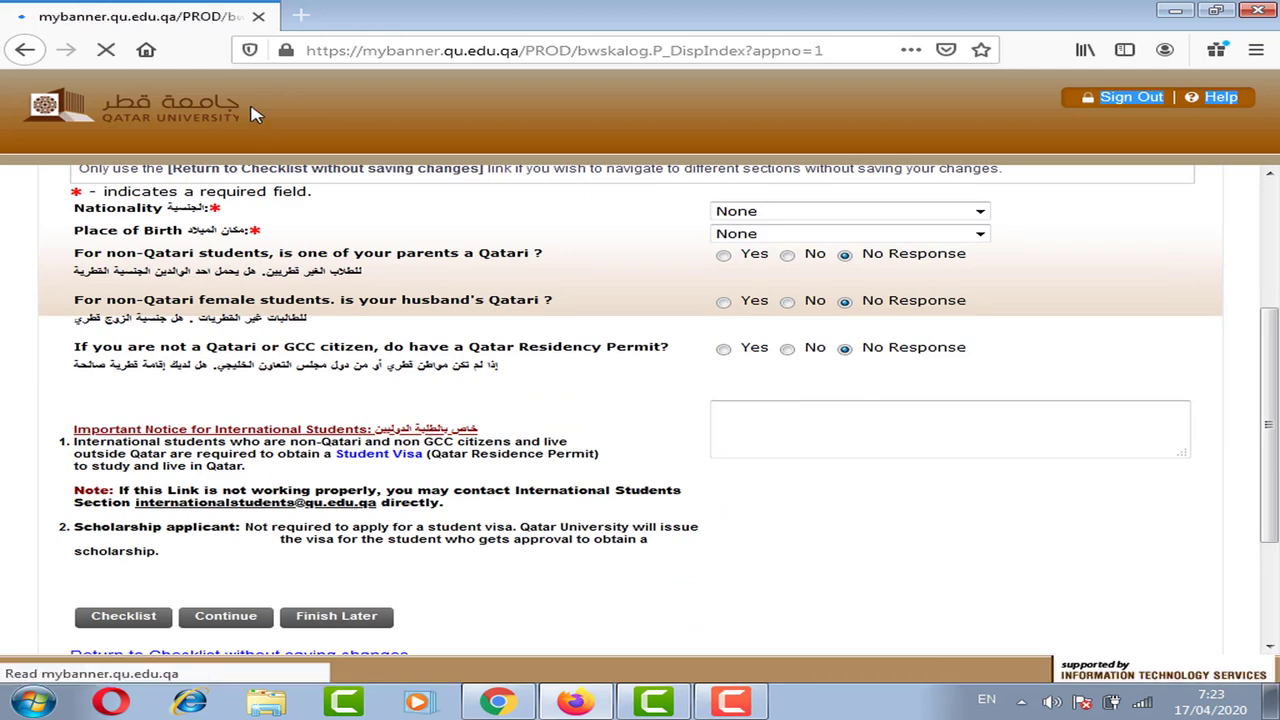
pyautogui.scroll(-3, 318, 400)
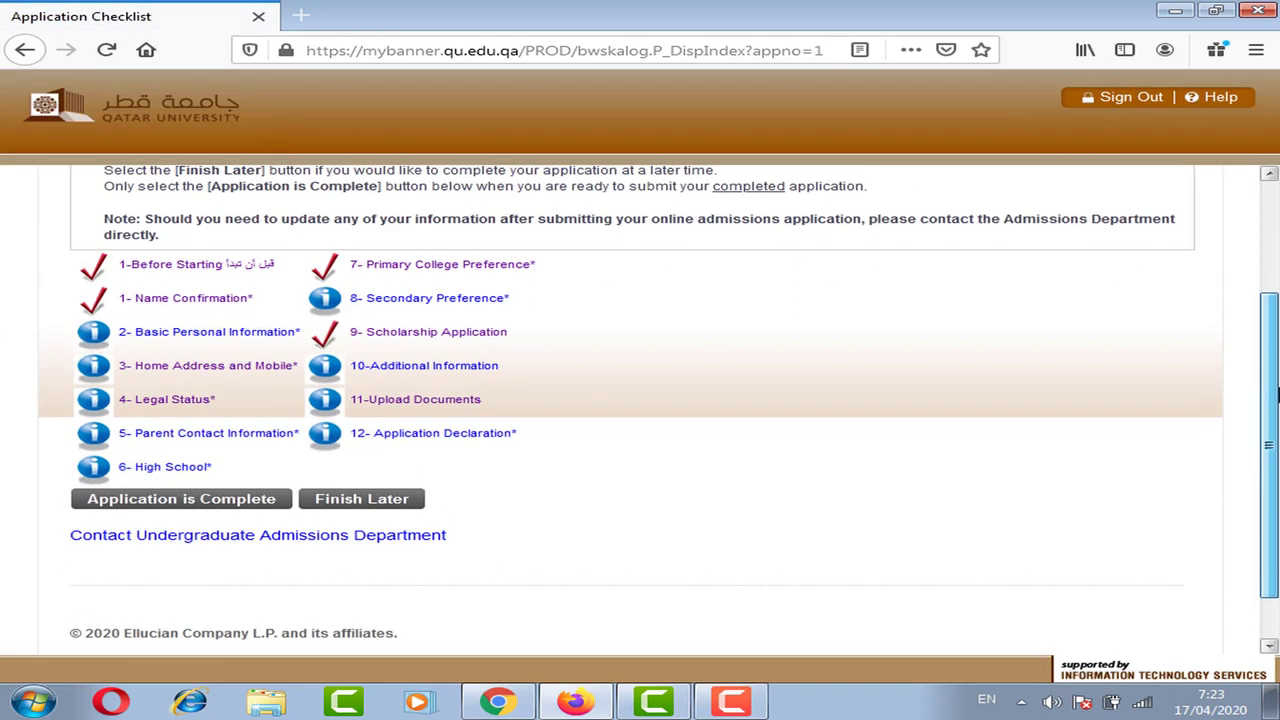
pyautogui.click(230, 437)
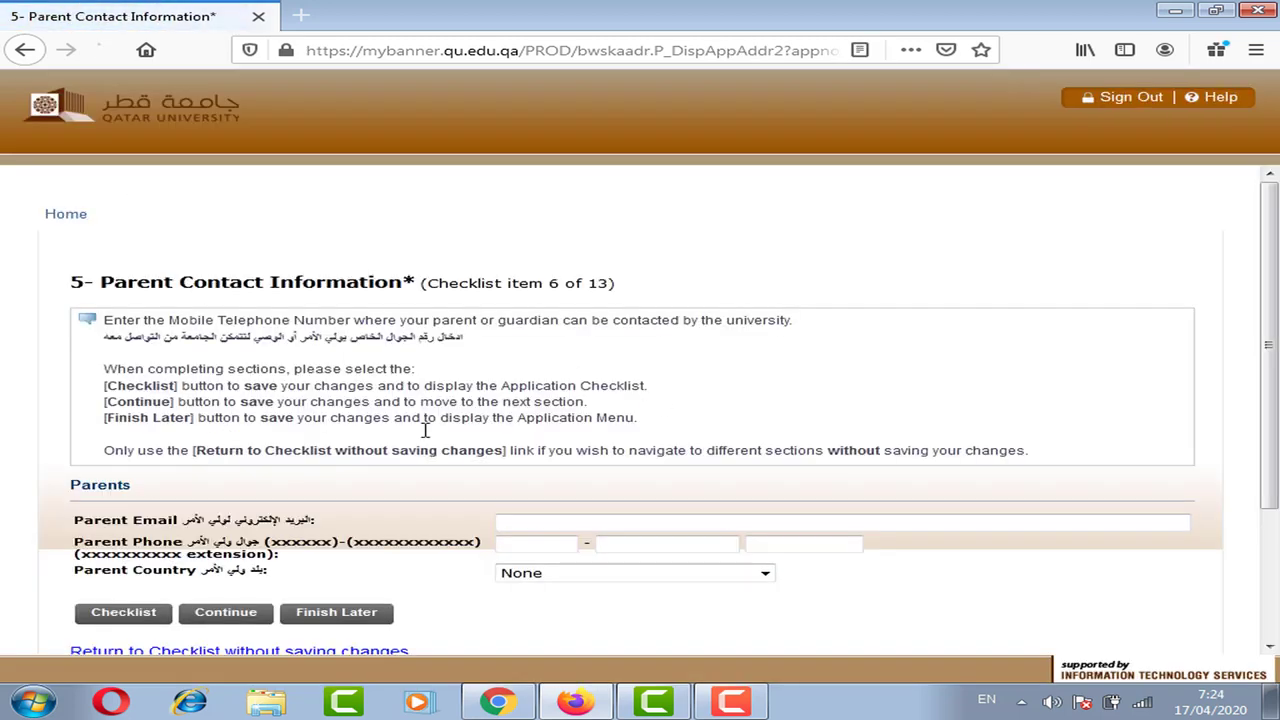
pyautogui.scroll(-3, 720, 486)
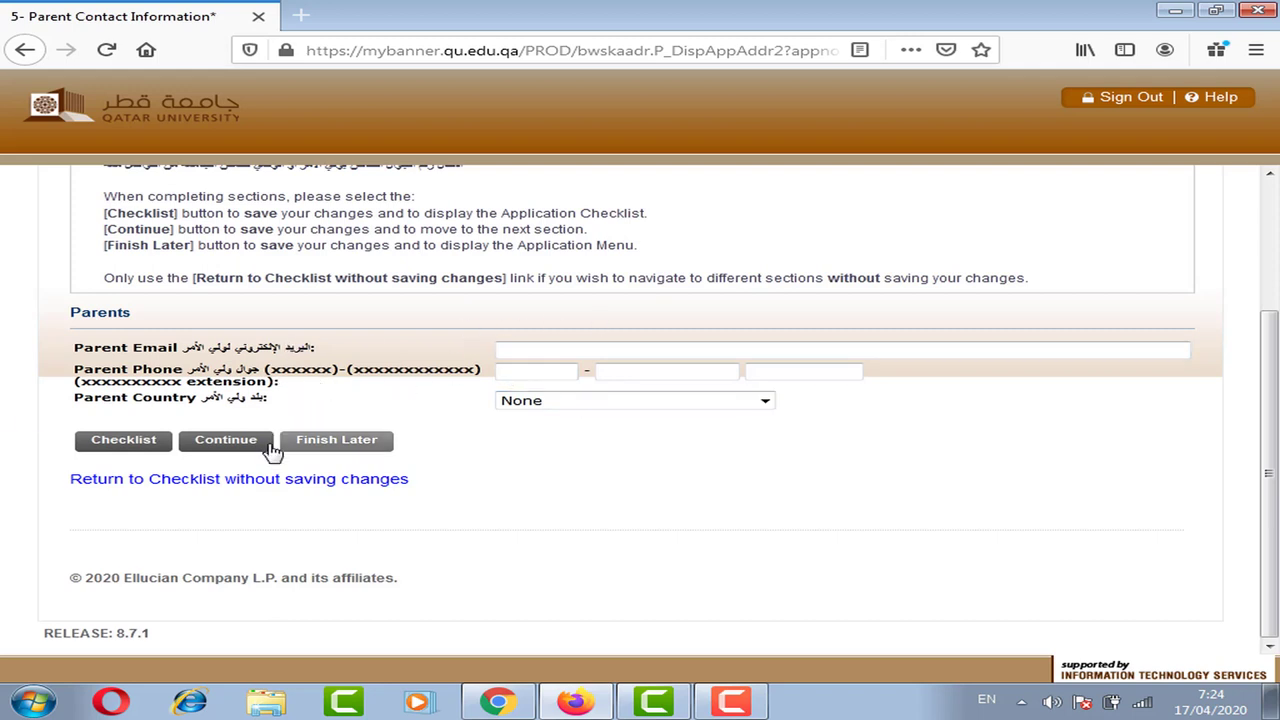
pyautogui.click(263, 480)
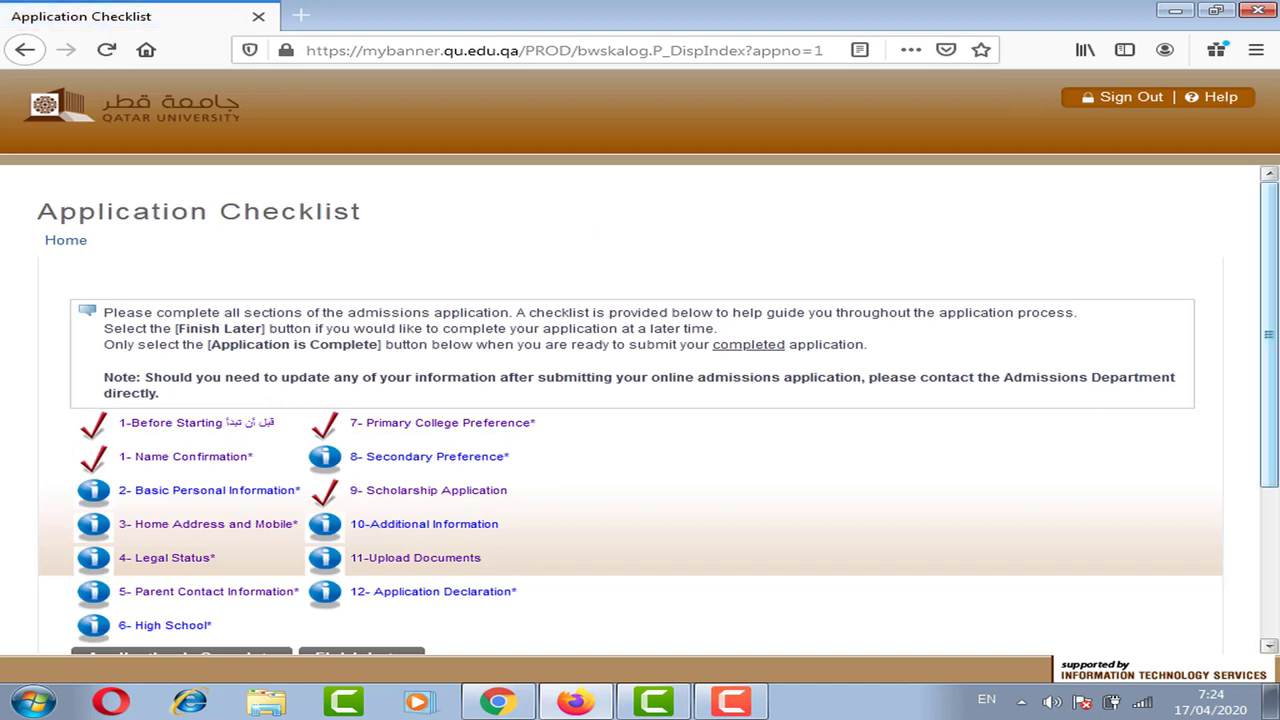
pyautogui.scroll(-3, 851, 454)
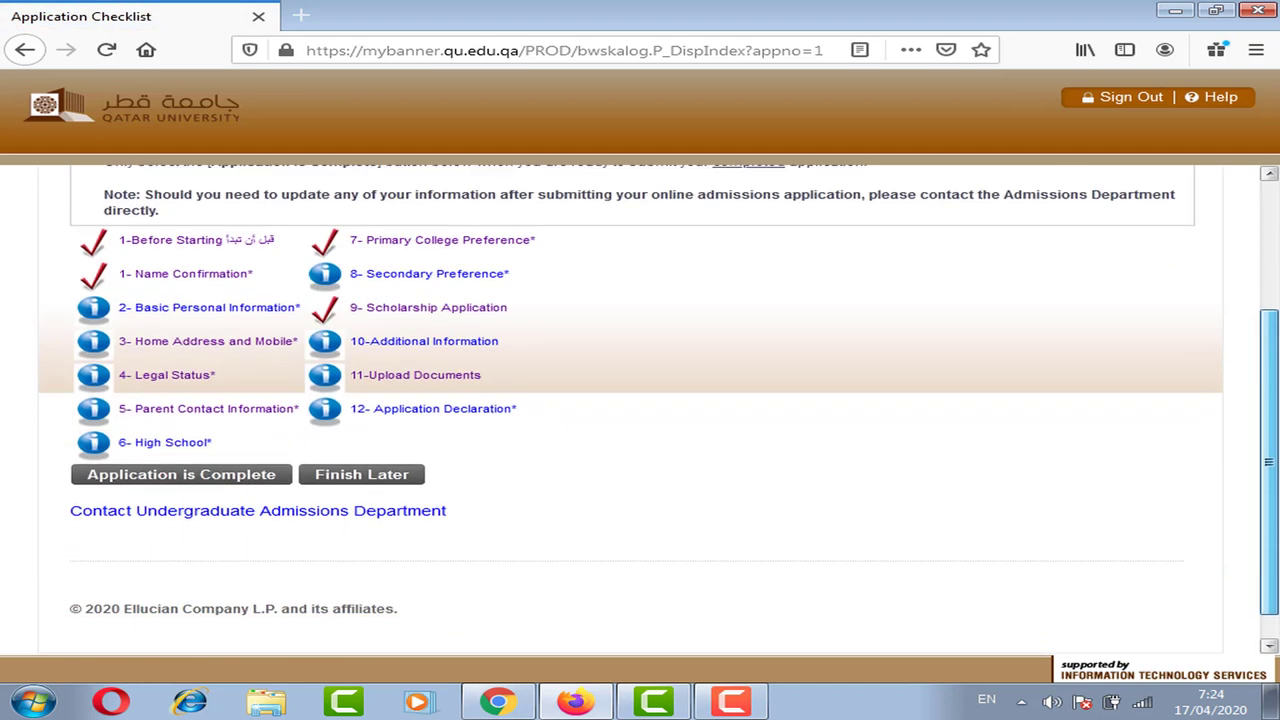
pyautogui.click(188, 442)
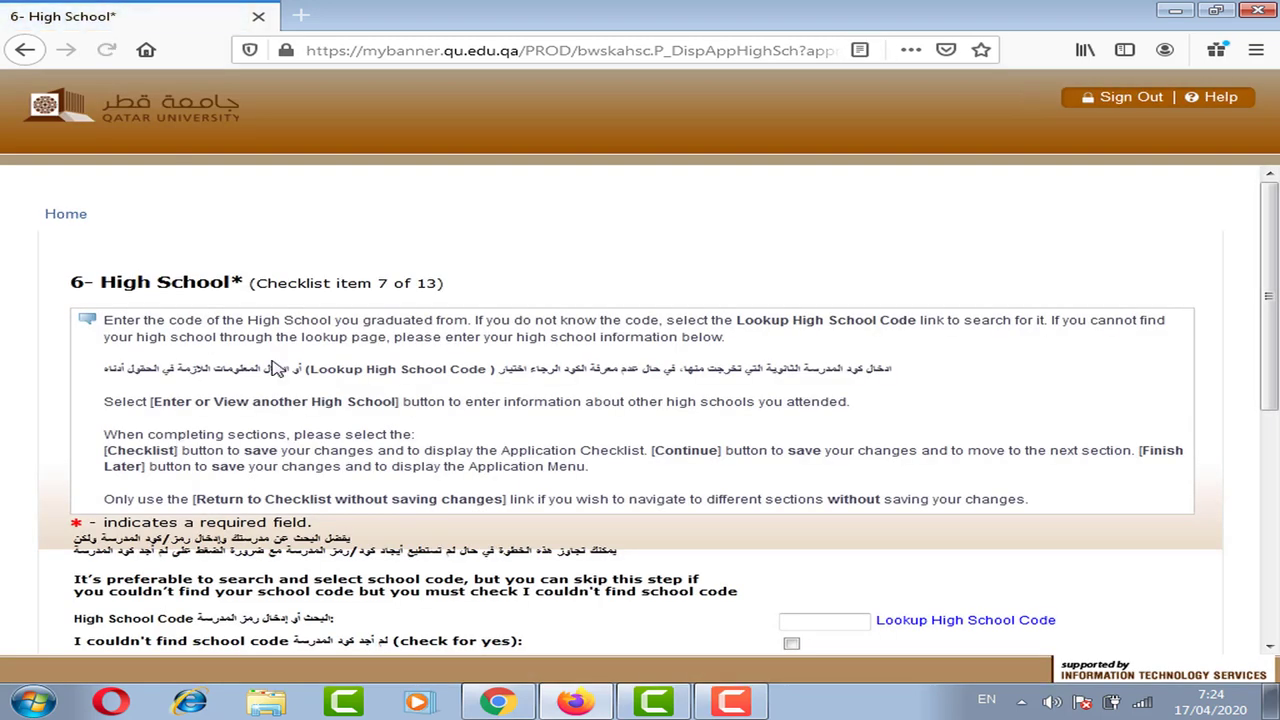
pyautogui.scroll(-4, 580, 385)
pyautogui.click(285, 405)
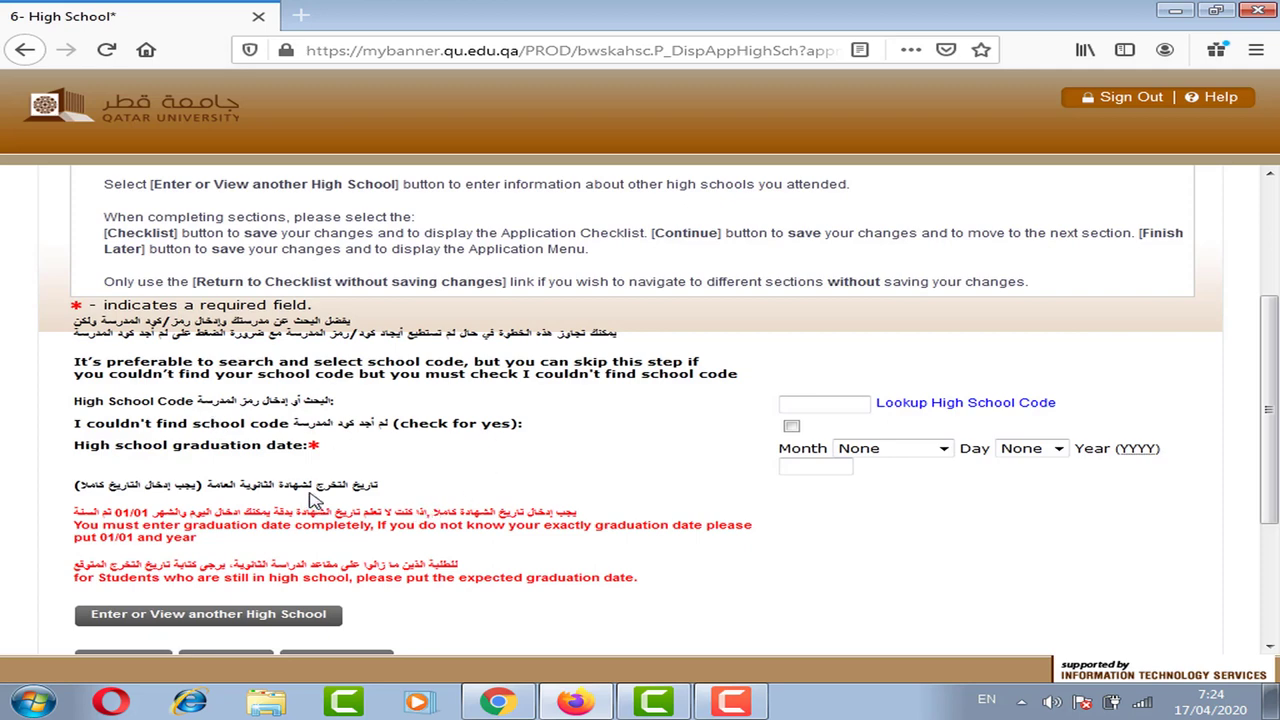
pyautogui.scroll(-4, 700, 430)
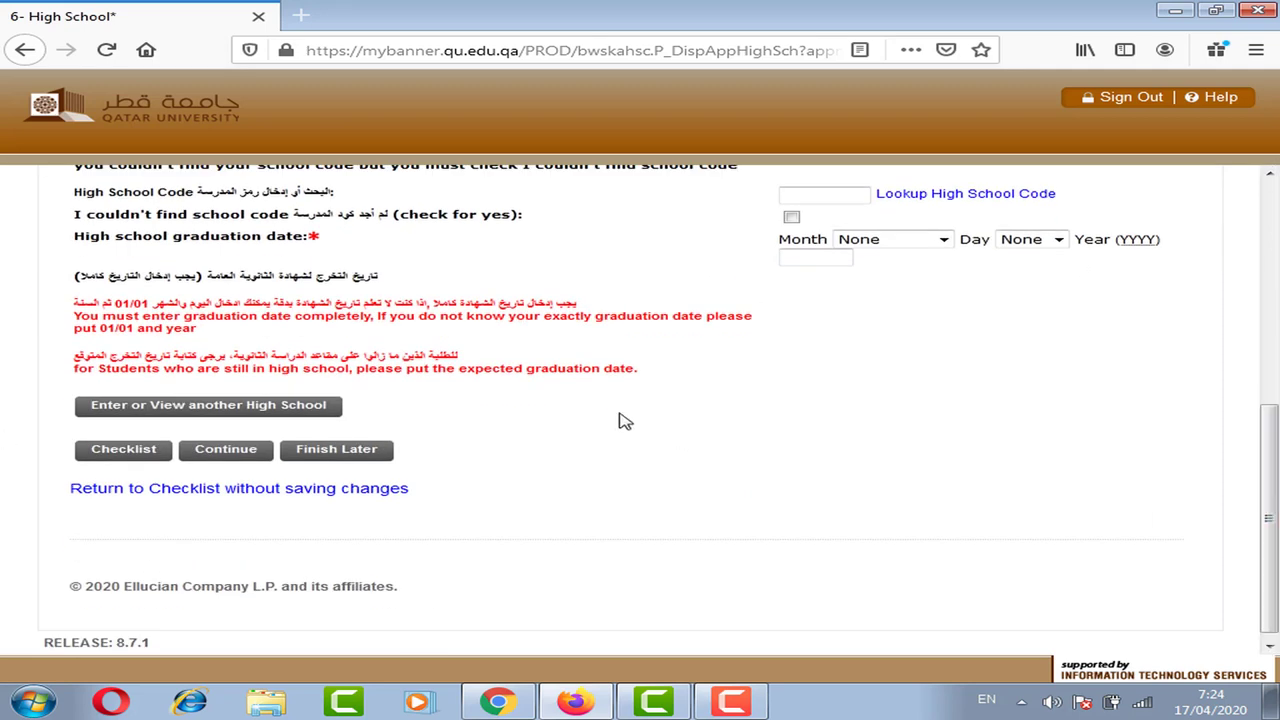
pyautogui.click(353, 490)
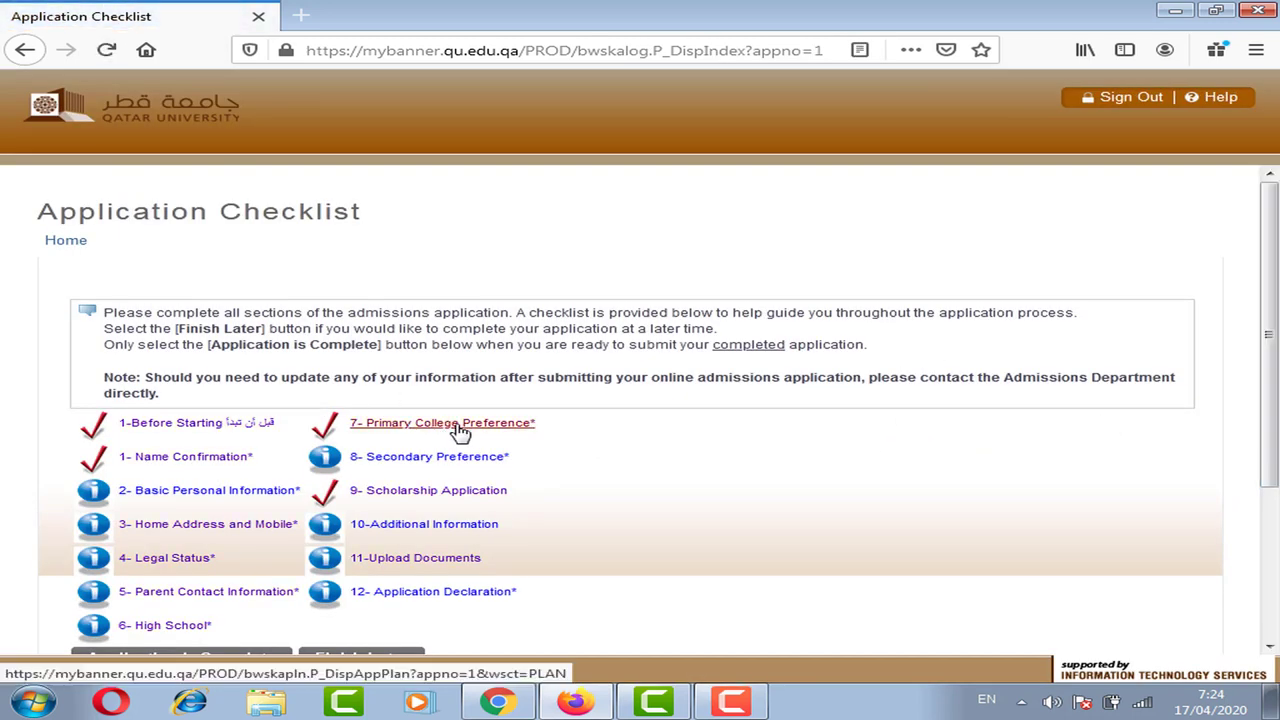
pyautogui.click(460, 430)
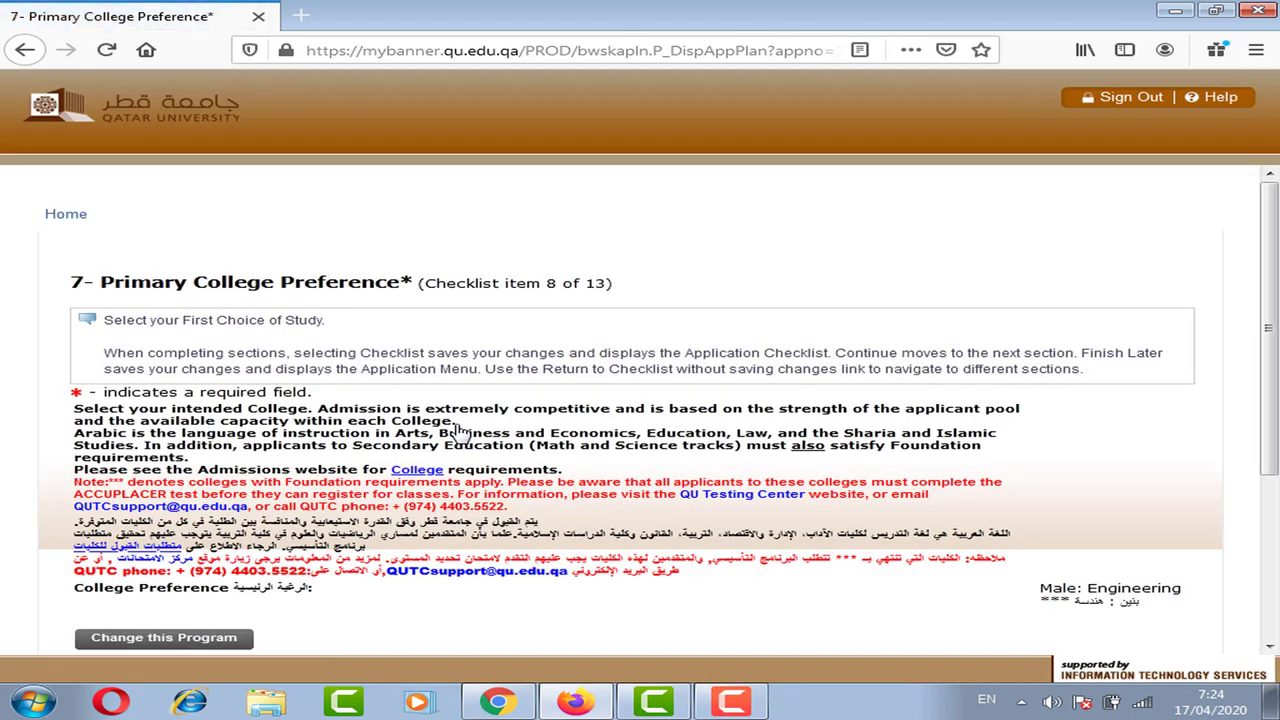
# - Make the primary college program changeable again with Change this Program
pyautogui.scroll(-2, 1275, 402)
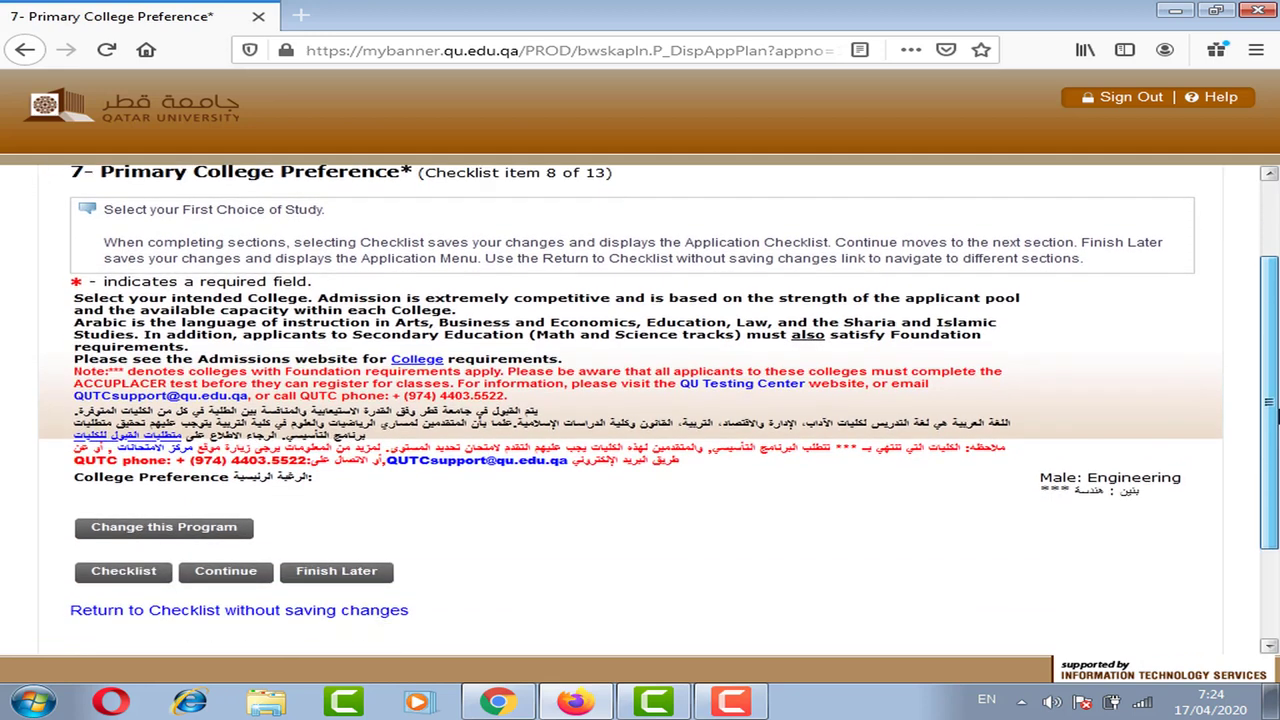
pyautogui.scroll(1, 1268, 402)
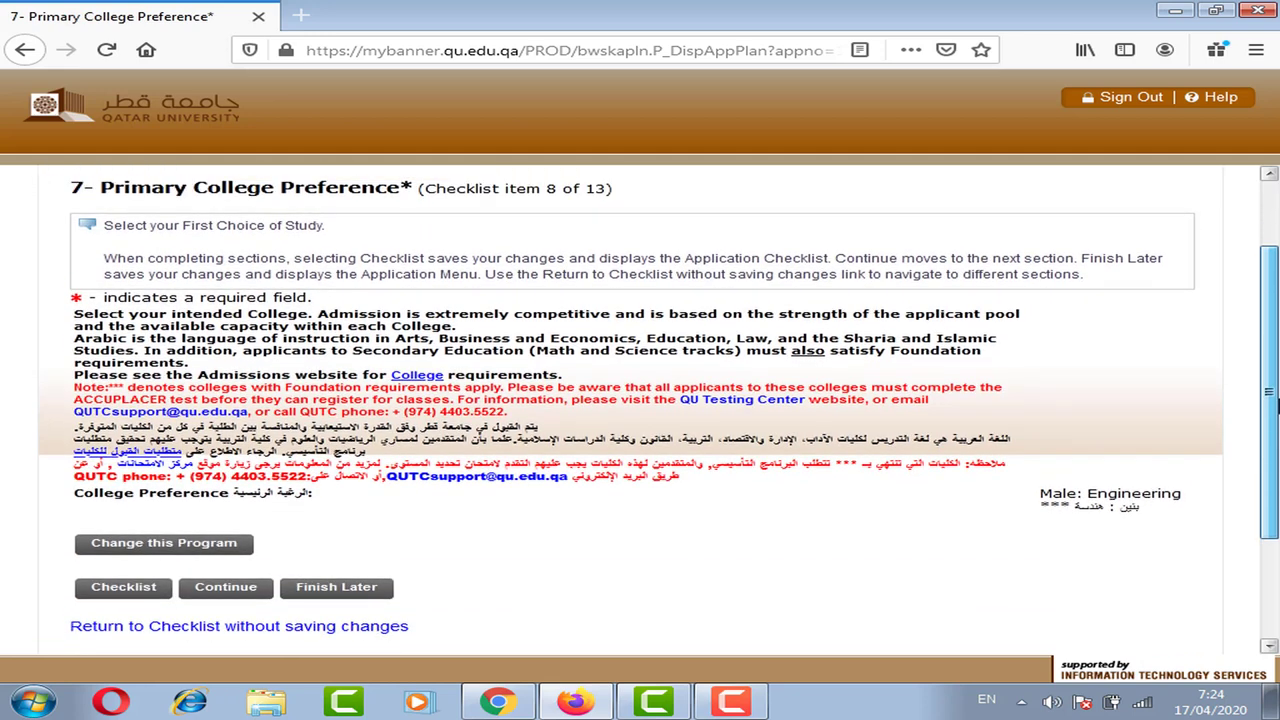
pyautogui.scroll(-2, 1272, 398)
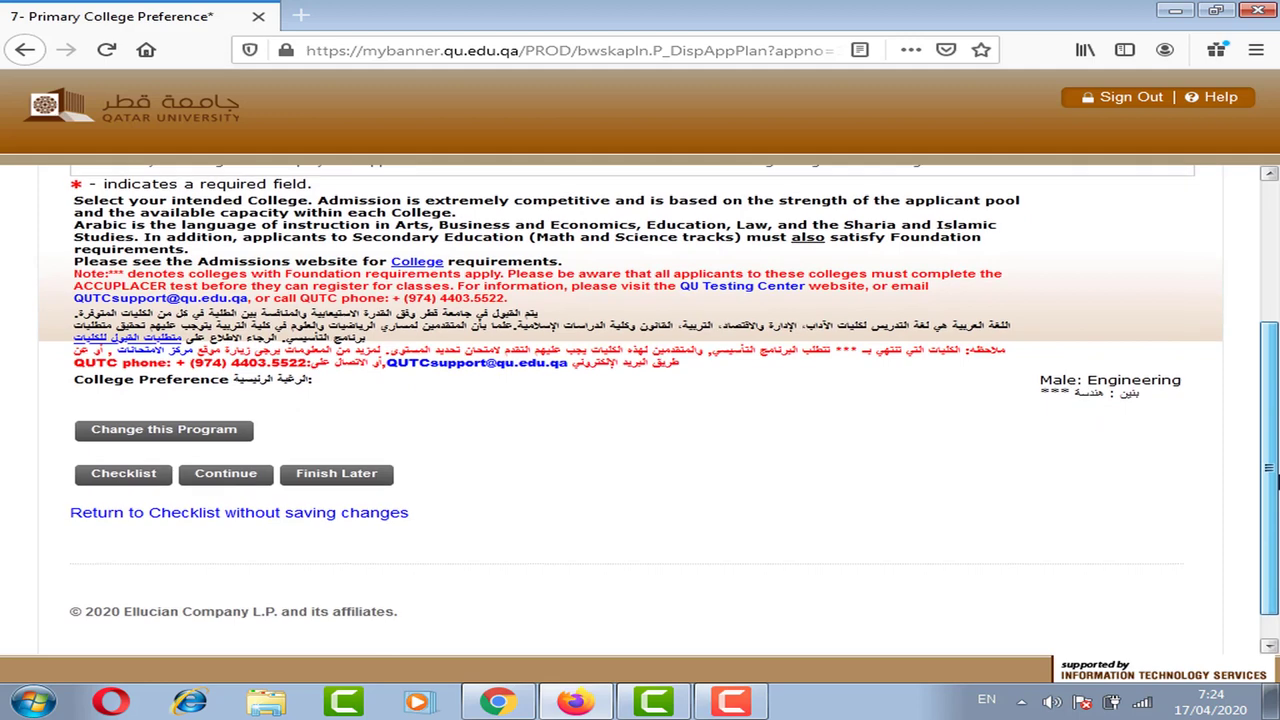
pyautogui.click(172, 436)
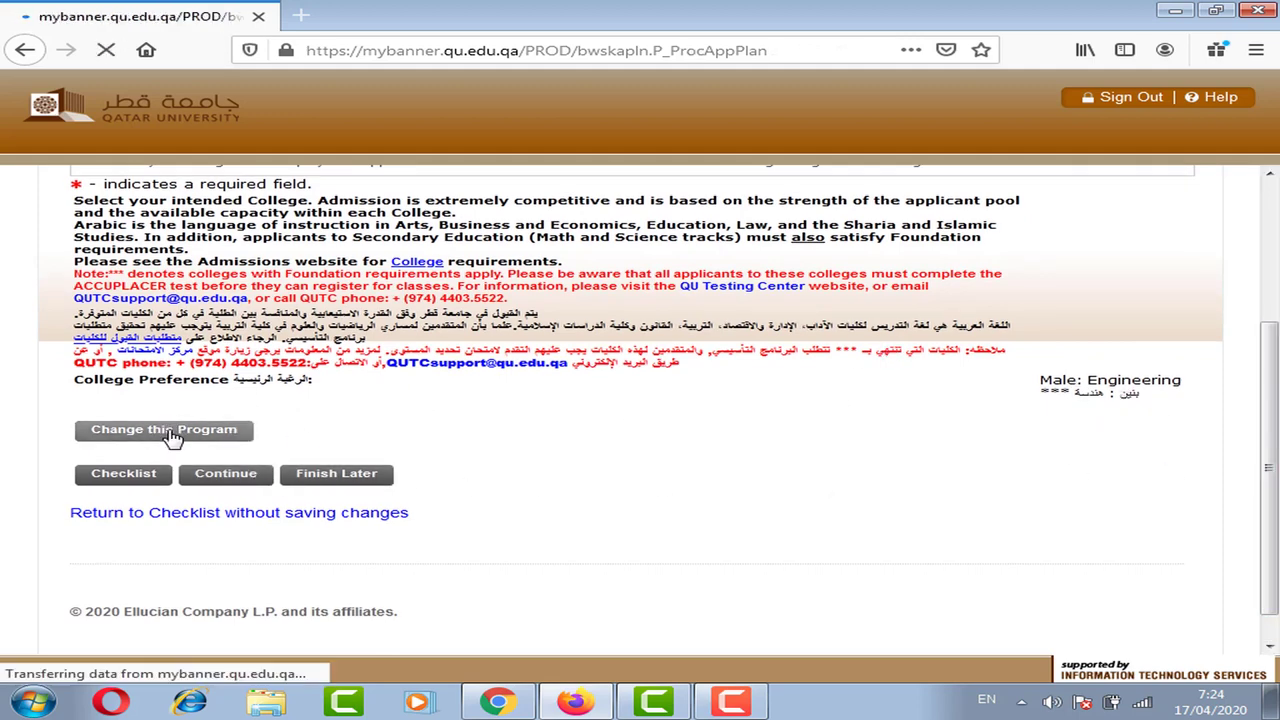
# - Open the College Preference dropdown to list the available colleges
pyautogui.scroll(-3, 640, 400)
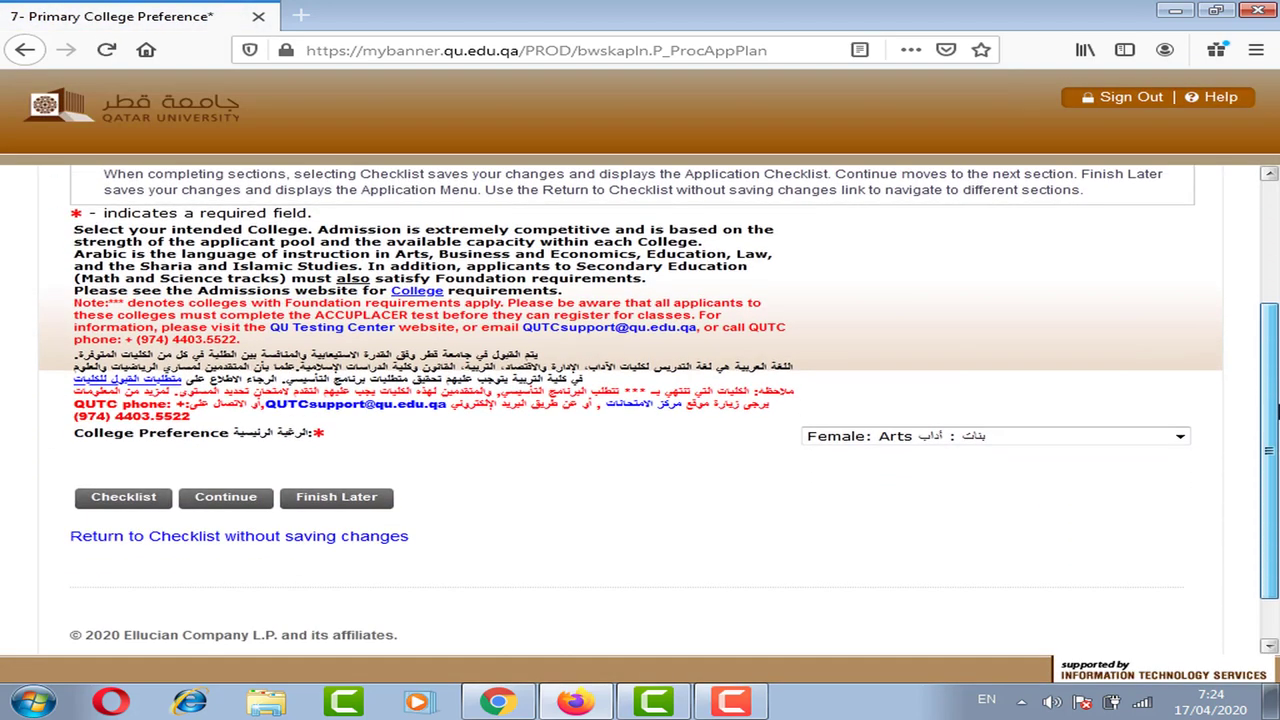
pyautogui.moveTo(313, 435); pyautogui.dragTo(242, 434)
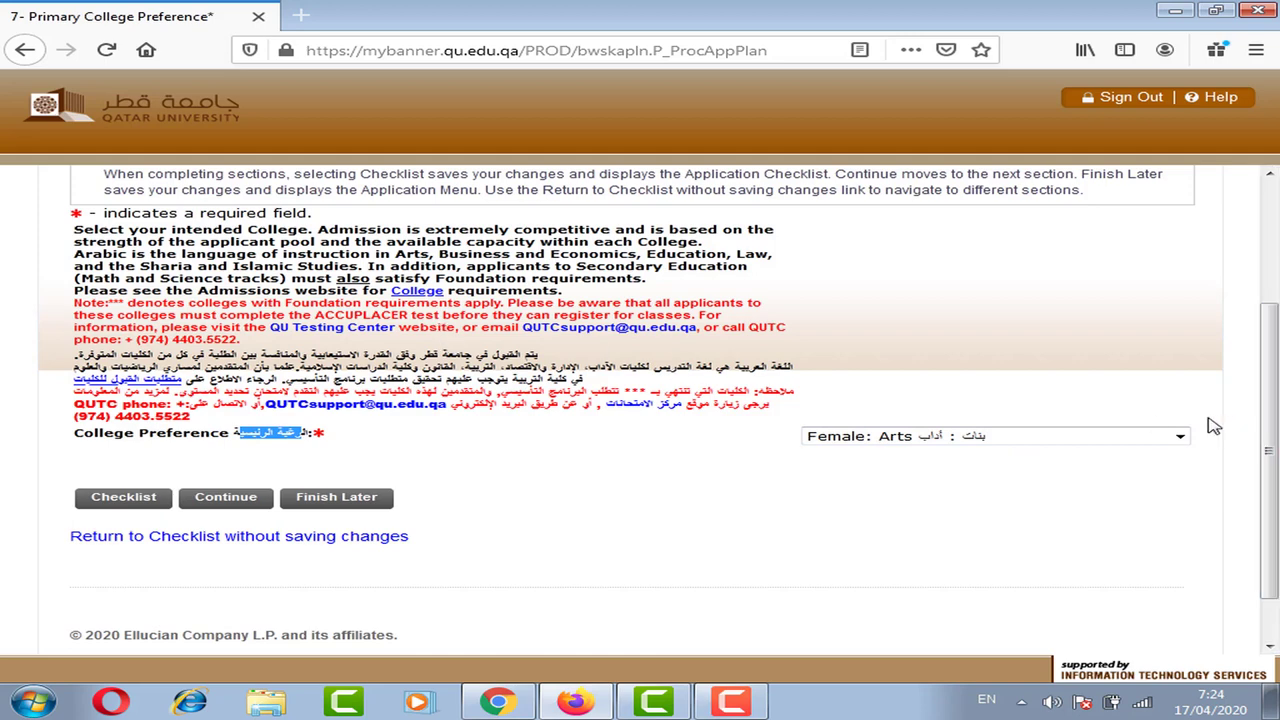
pyautogui.click(1018, 440)
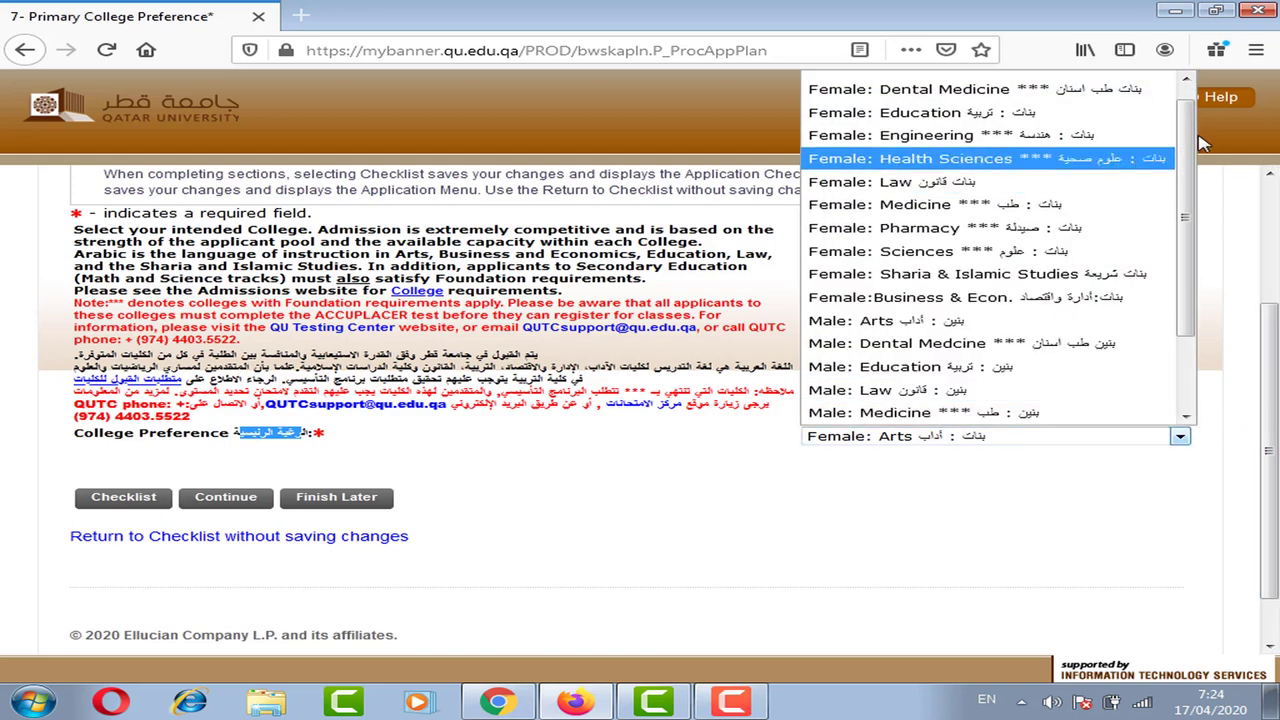
pyautogui.scroll(2, 1190, 130)
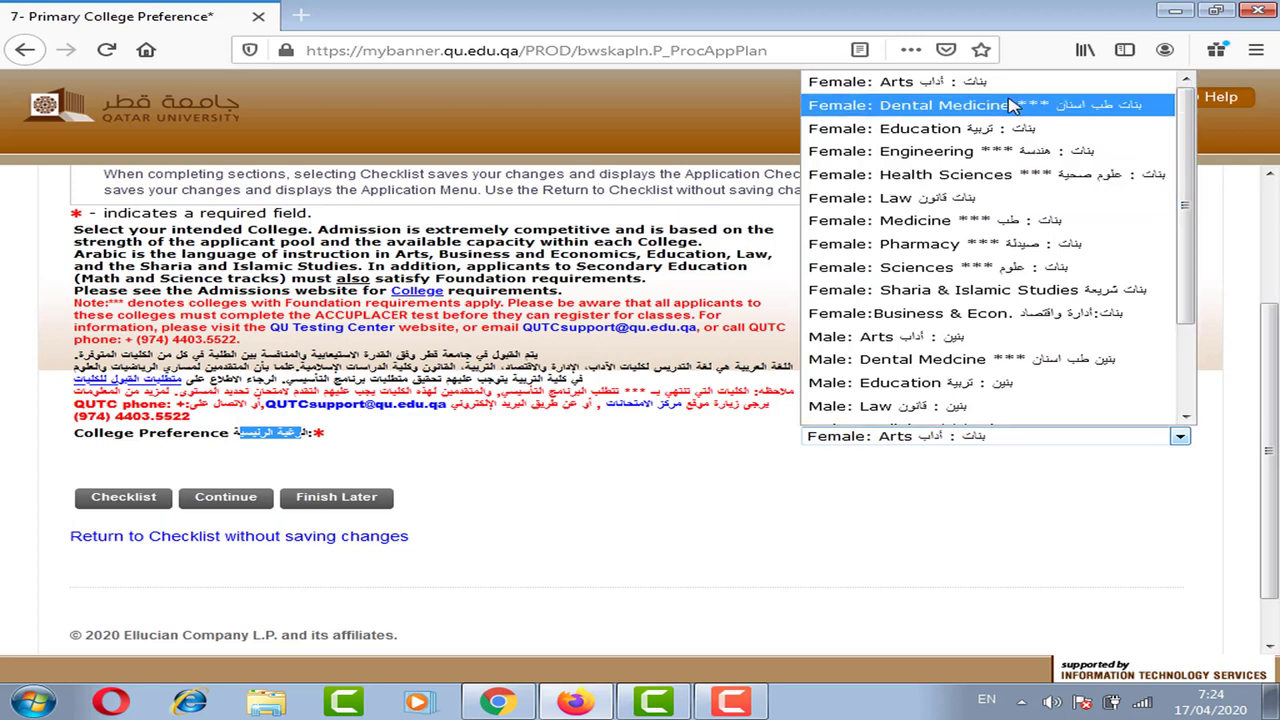